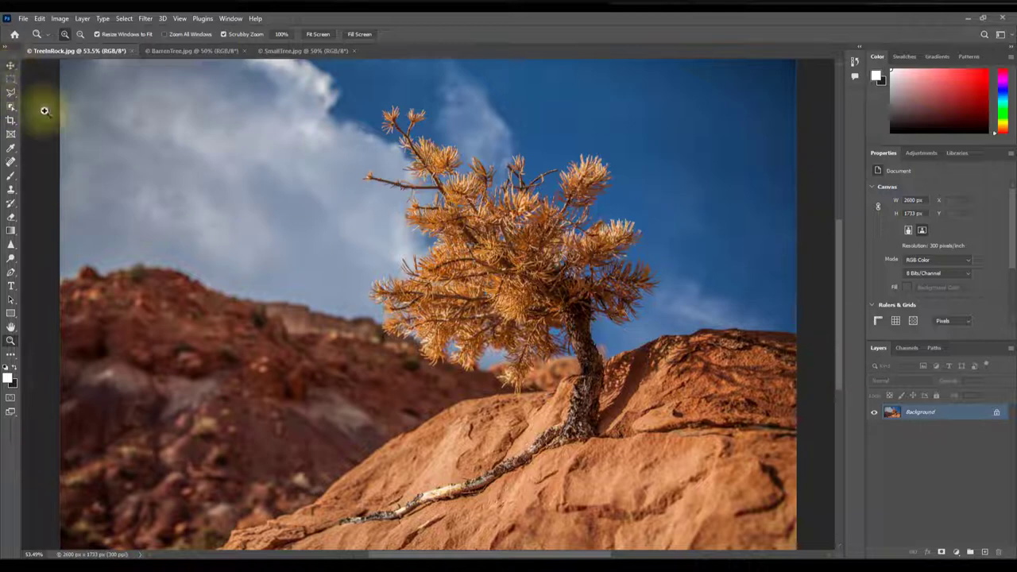
- Return to the Zoom tool and drag-zoom onto the upper branches and branch tips
click(11, 67)
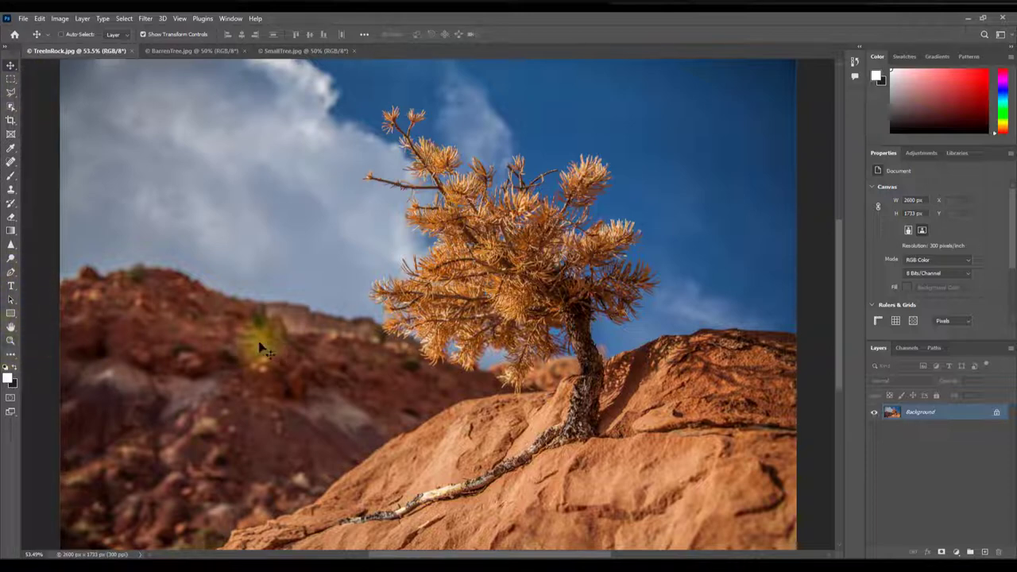
click(12, 344)
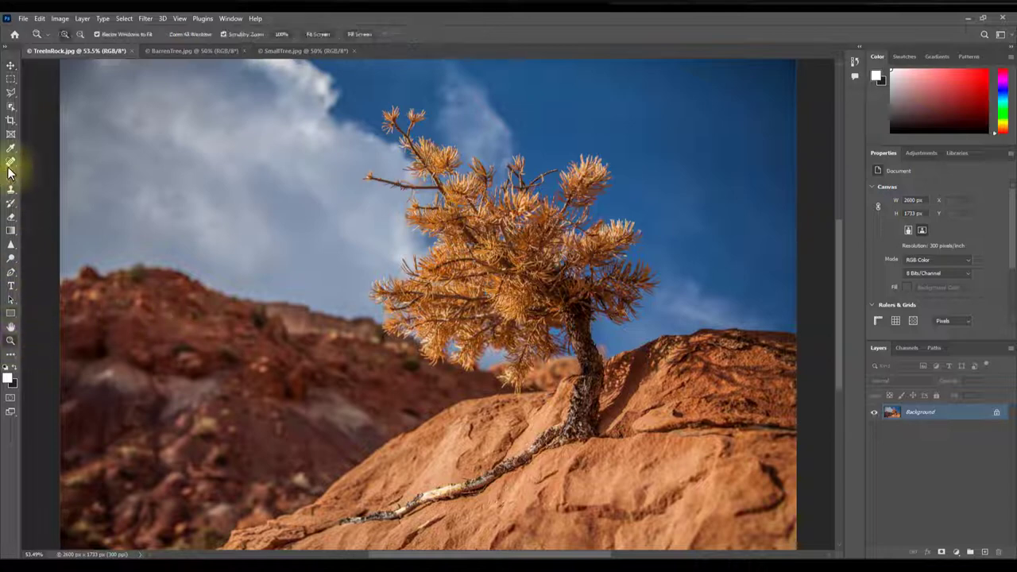
click(15, 67)
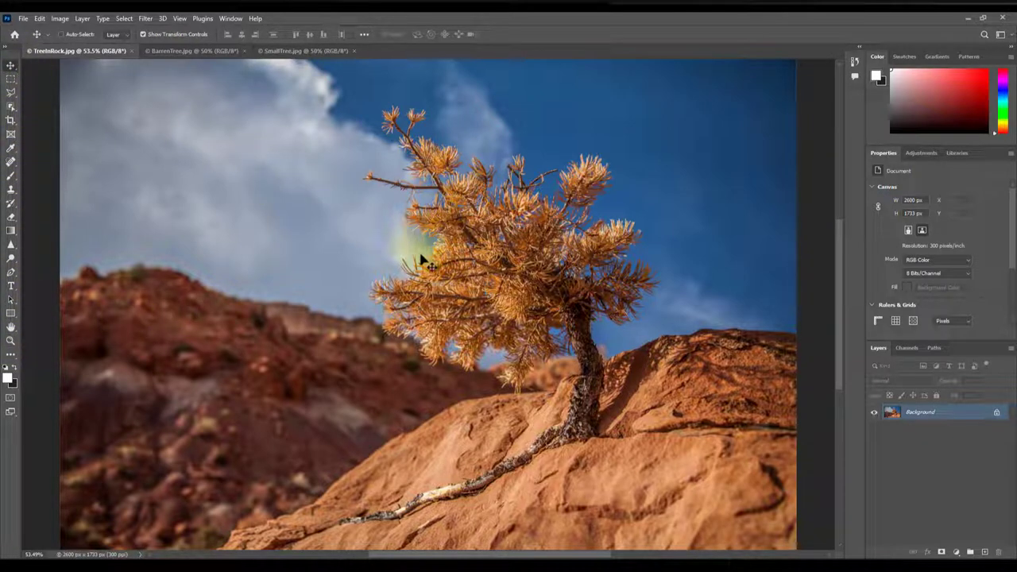
key(z)
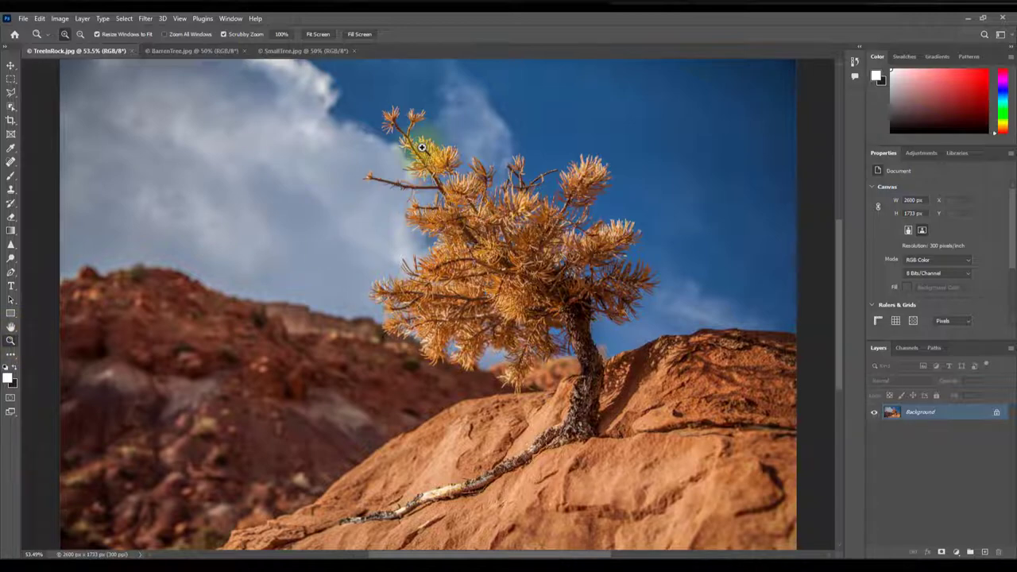
drag(422, 147, 390, 130)
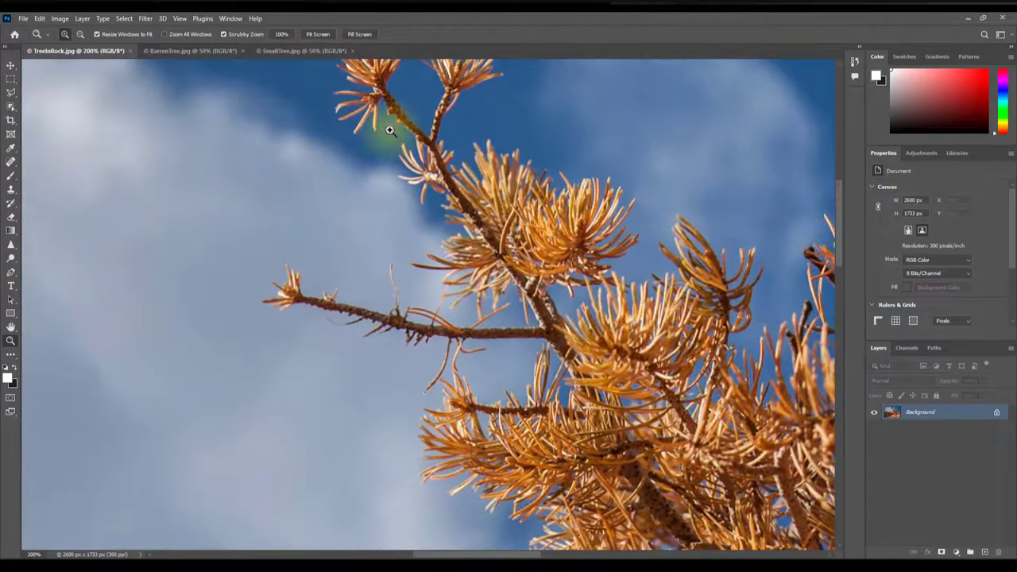
drag(390, 131, 417, 161)
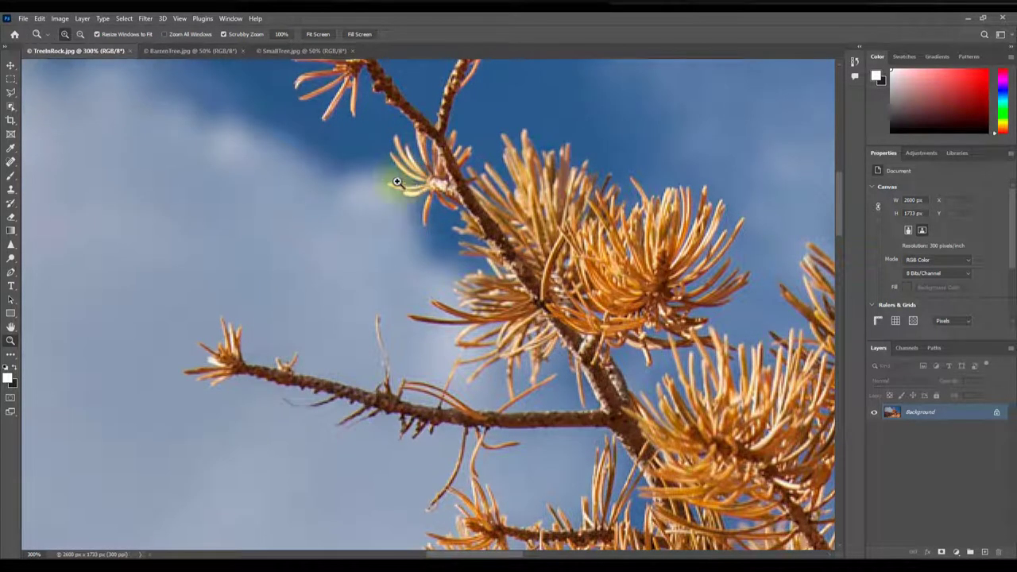
- Toggle Zoom Out/Zoom In, zoom the branches to 600%, then drag to zoom back out
click(80, 34)
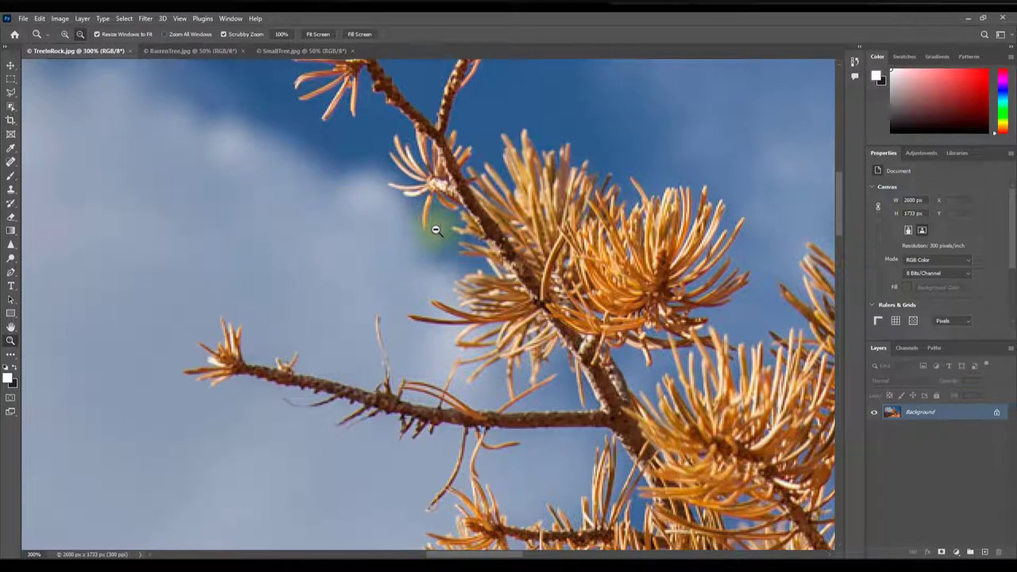
click(65, 33)
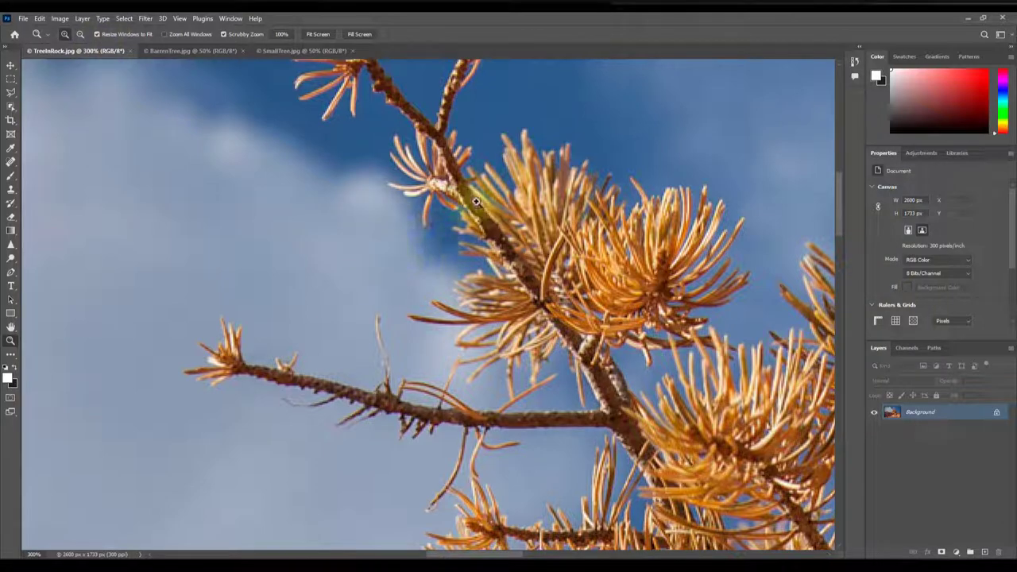
click(477, 217)
click(402, 134)
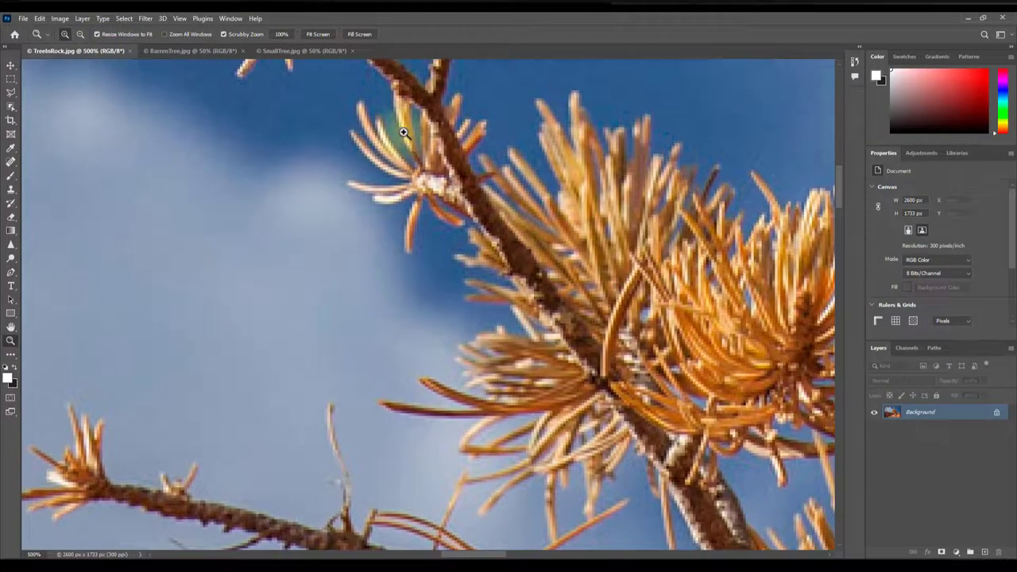
click(404, 132)
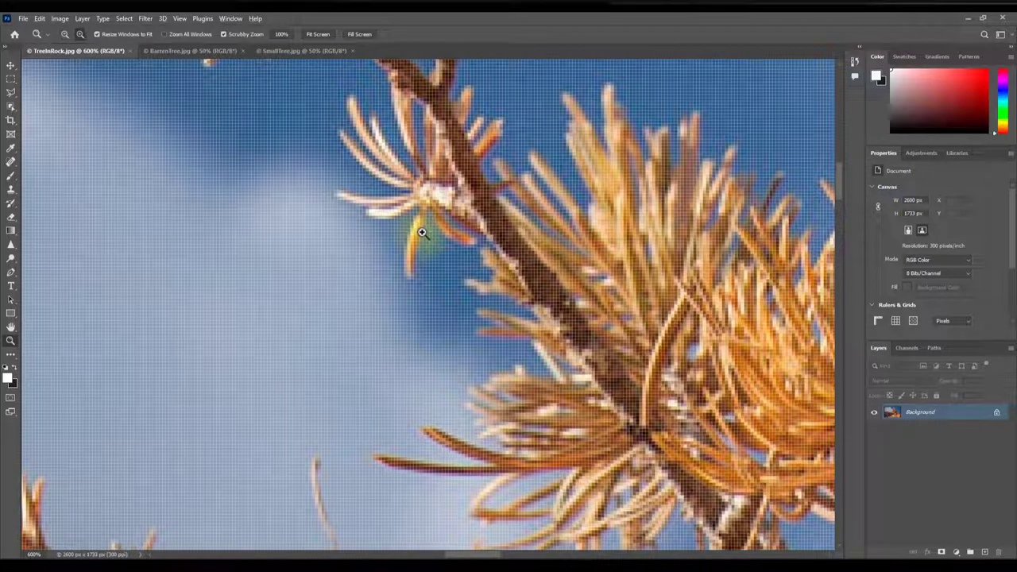
mouse_move(422, 232)
mouse_down()
mouse_move(416, 239)
mouse_move(443, 272)
mouse_move(431, 300)
mouse_up()
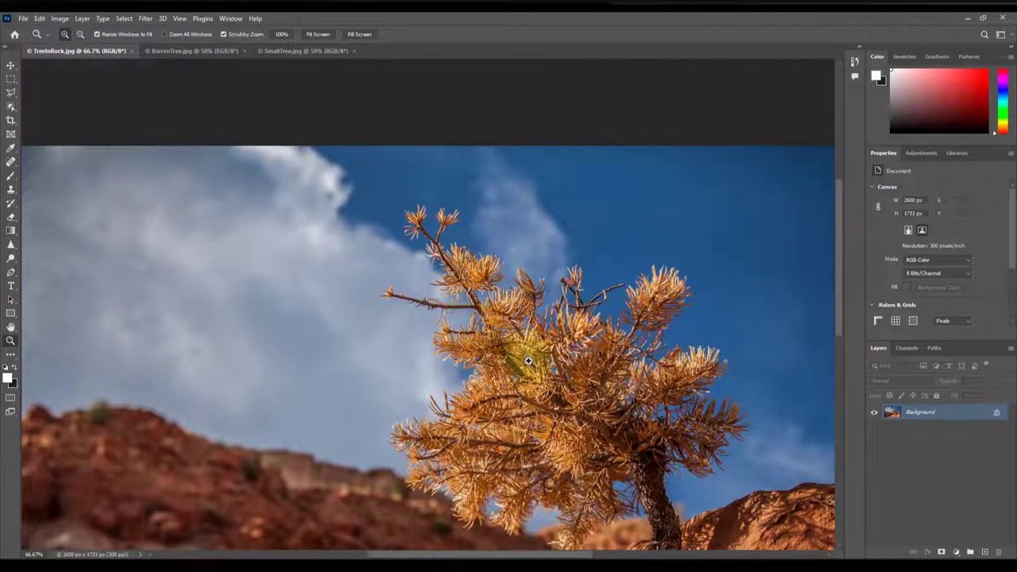
- Zoom into the left branch tip until single pixels show, then Fit Screen
scroll(528, 360, down, 5)
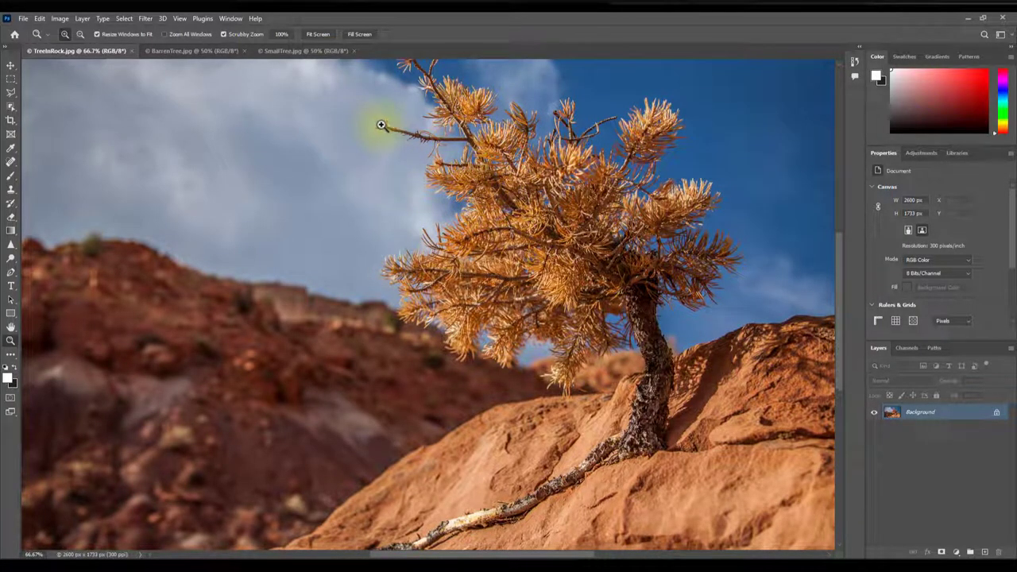
click(384, 127)
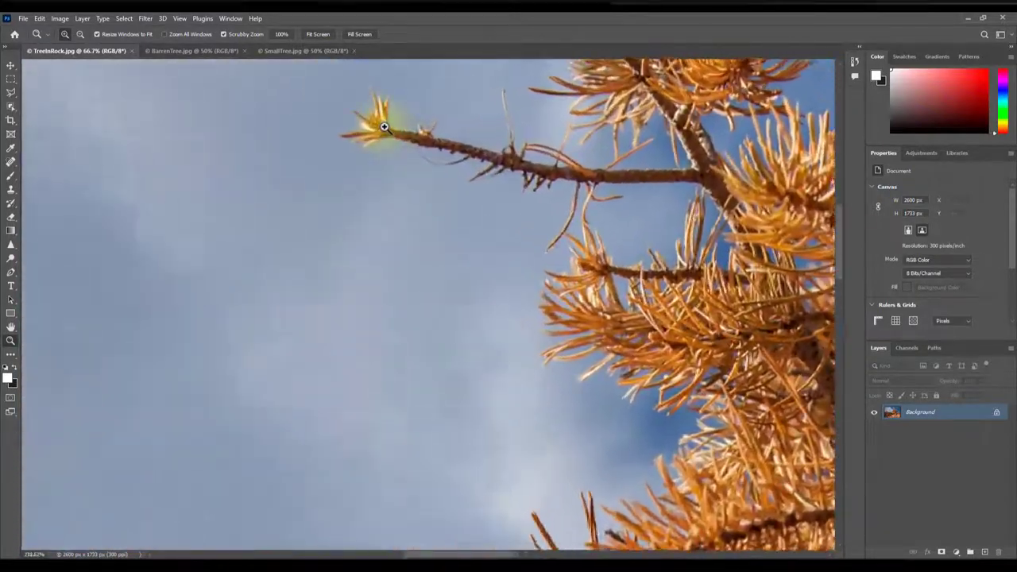
drag(384, 127, 385, 127)
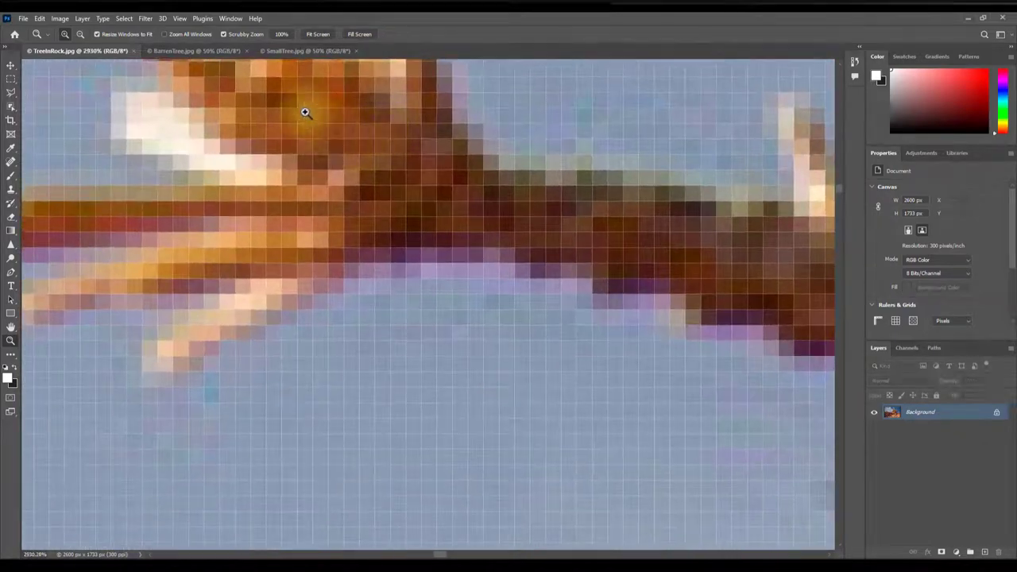
click(318, 34)
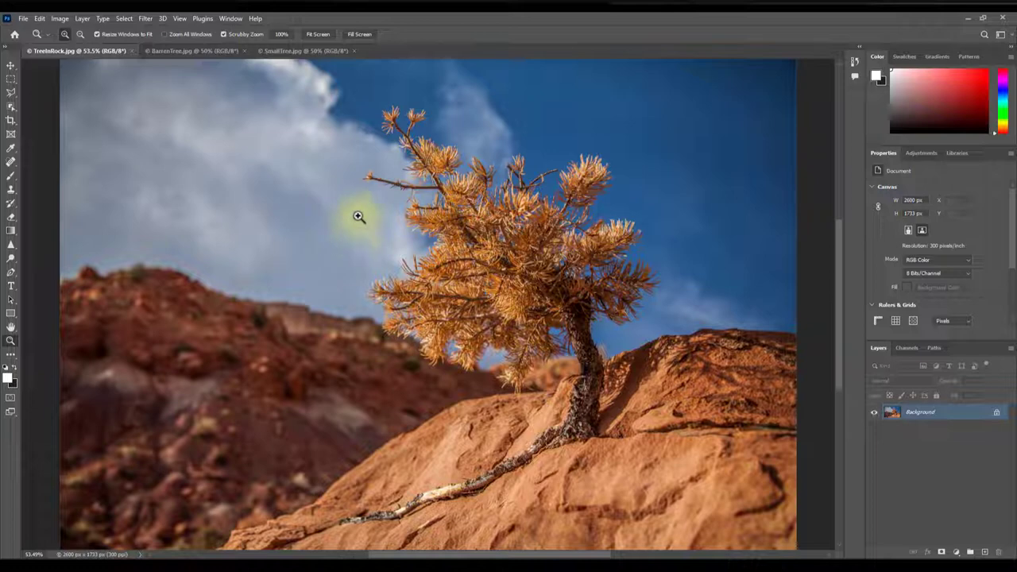
- Zoom in and out on the tree, scrub-zoom, and toggle Scrubby Zoom off and back on
click(359, 216)
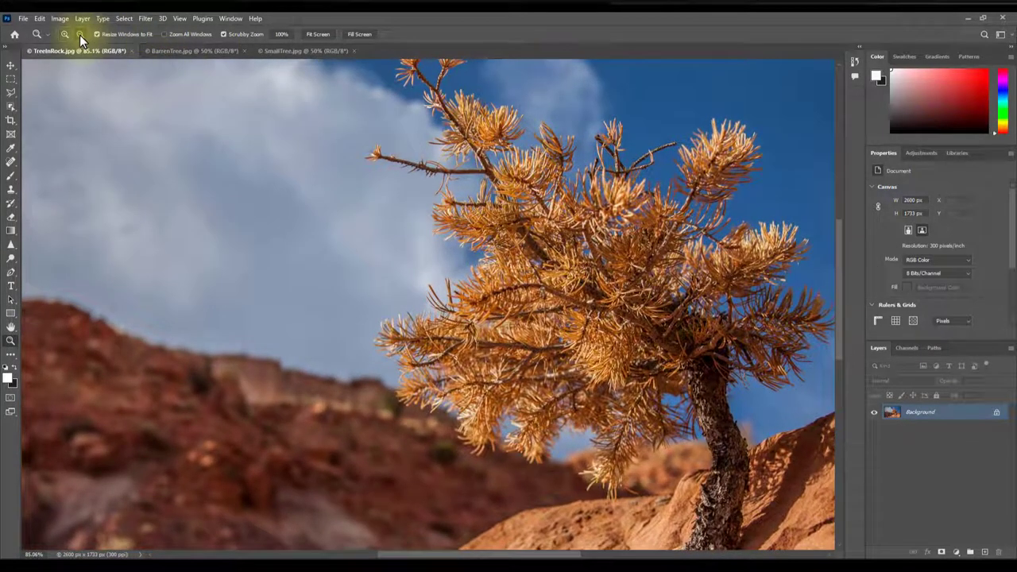
click(81, 34)
click(314, 35)
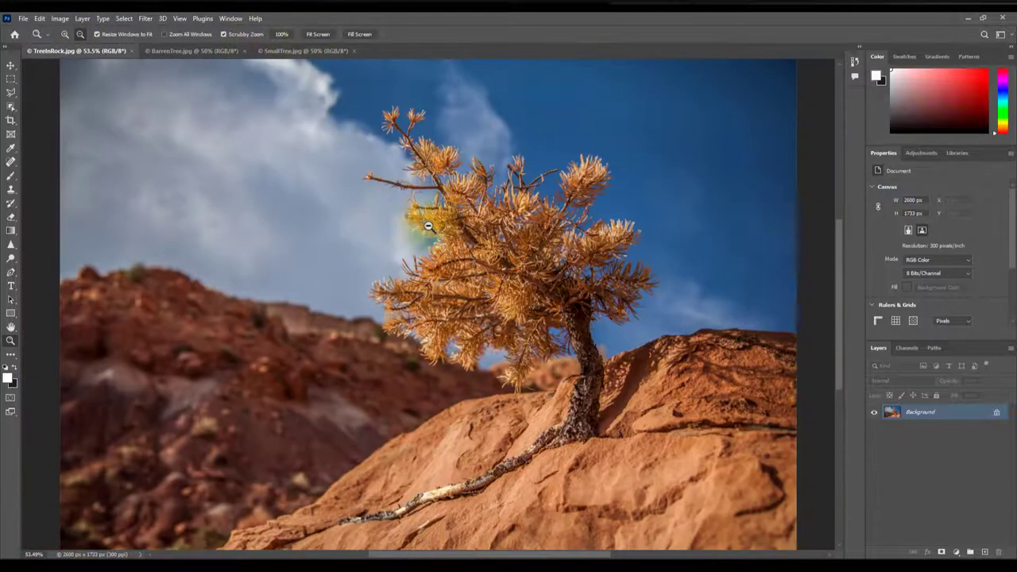
mouse_move(415, 220)
mouse_down()
mouse_move(397, 220)
mouse_move(438, 215)
mouse_move(374, 215)
mouse_move(443, 223)
mouse_move(392, 222)
mouse_move(447, 234)
mouse_move(540, 234)
mouse_move(397, 227)
mouse_move(376, 237)
mouse_move(461, 235)
mouse_move(405, 230)
mouse_move(418, 239)
mouse_move(408, 229)
mouse_move(421, 229)
mouse_move(463, 236)
mouse_move(408, 243)
mouse_move(482, 247)
mouse_move(420, 229)
mouse_move(448, 244)
mouse_move(420, 243)
mouse_move(430, 243)
mouse_up()
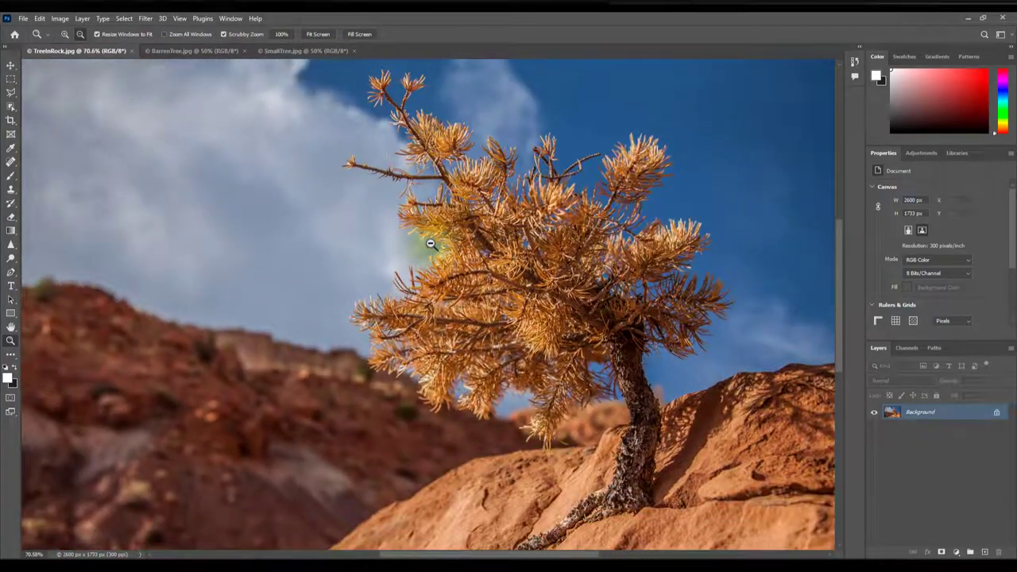
click(223, 34)
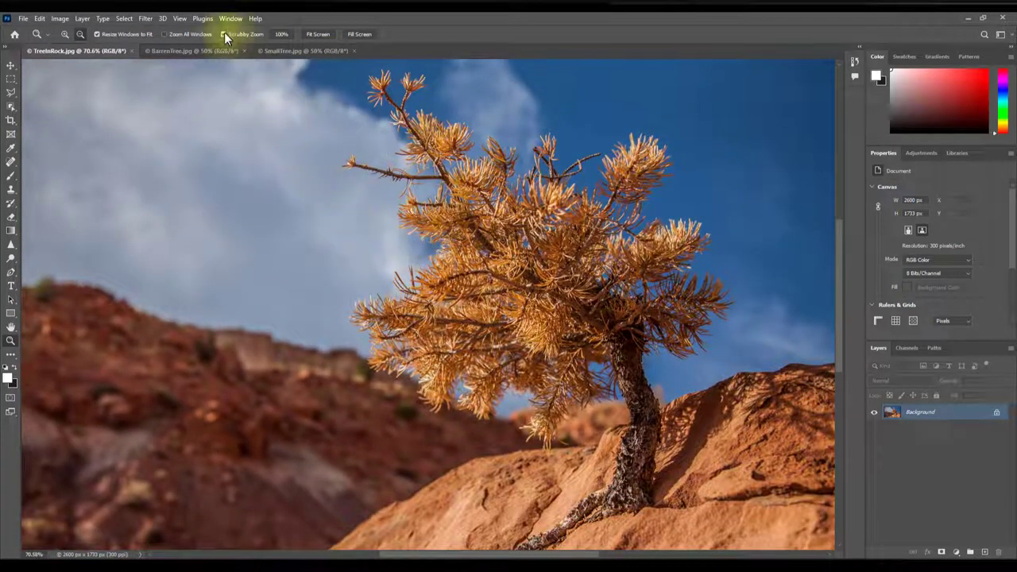
click(223, 35)
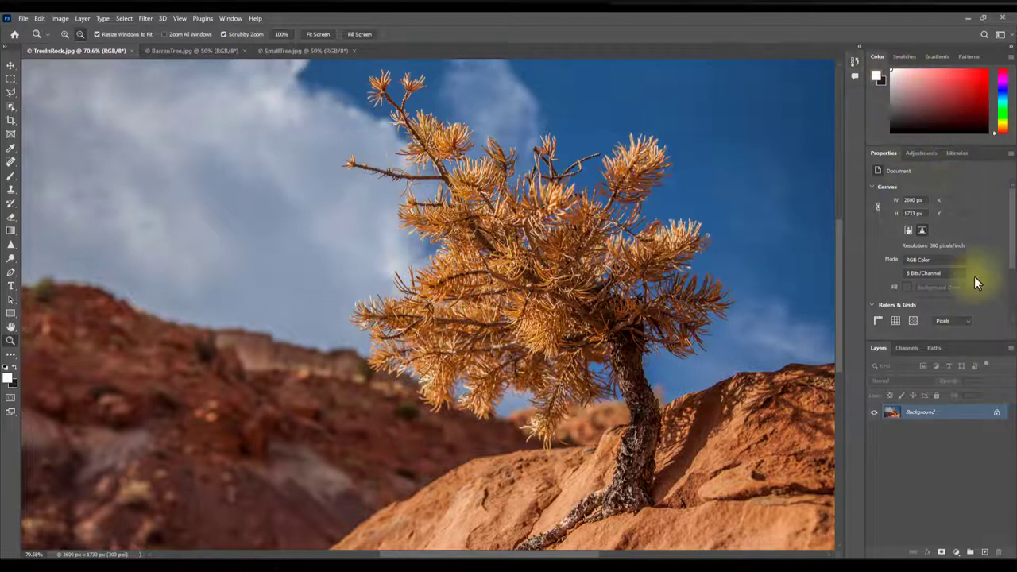
- Show the Navigator panel, enlarge its preview, zoom to about 95% and pan to the left hillside
click(229, 19)
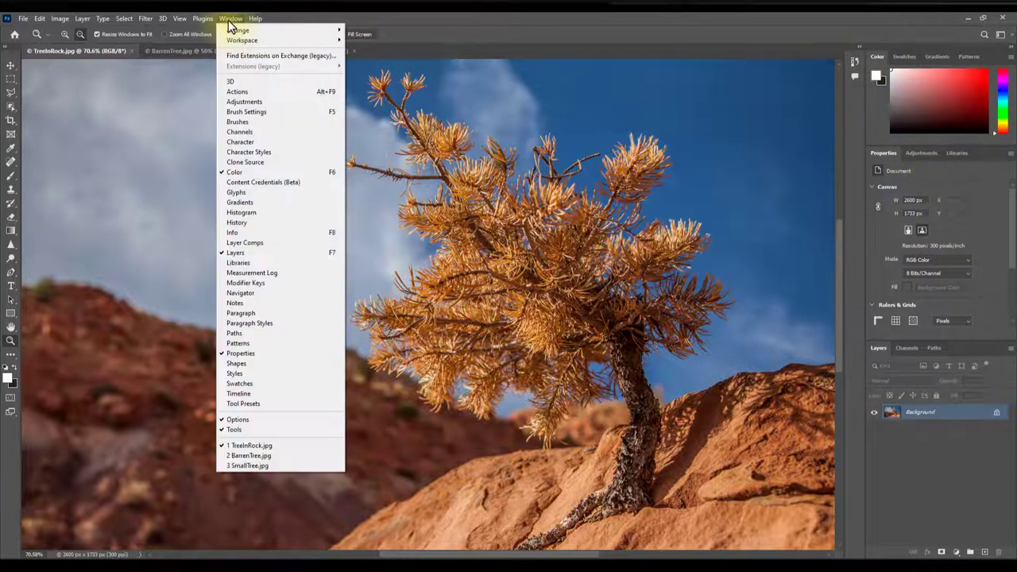
click(240, 293)
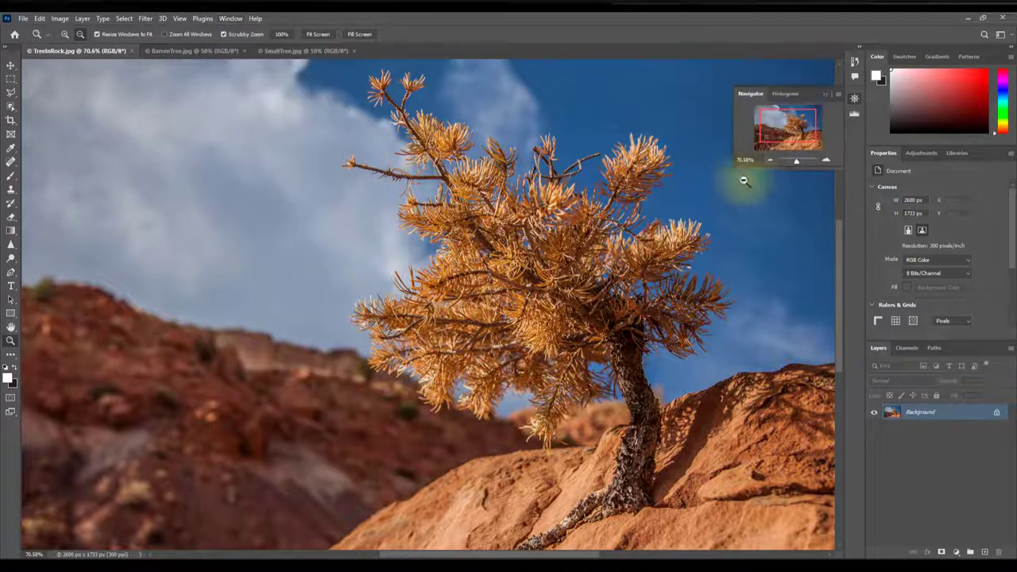
drag(730, 173, 676, 221)
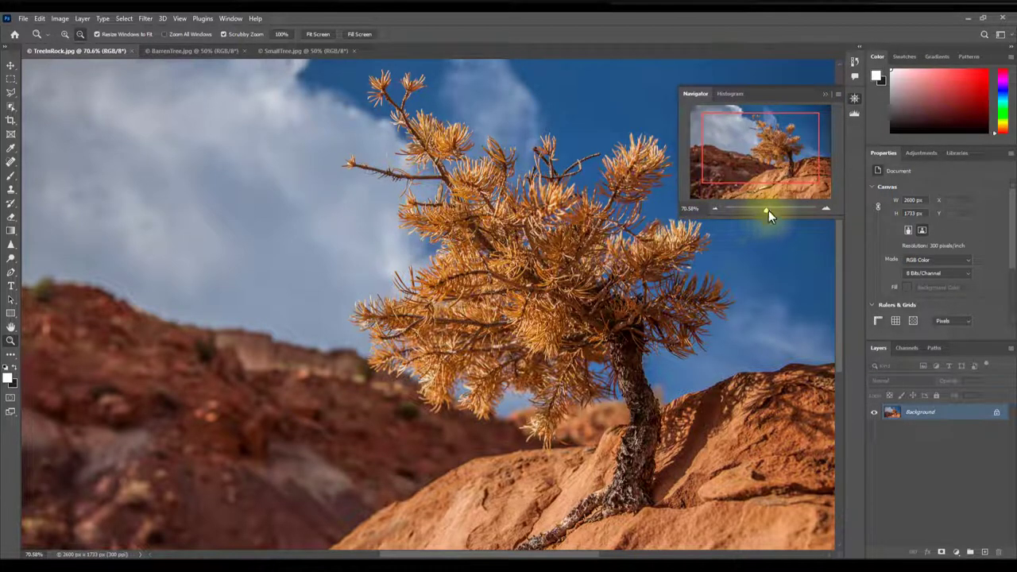
mouse_move(767, 211)
mouse_down()
mouse_move(753, 211)
mouse_move(769, 209)
mouse_up()
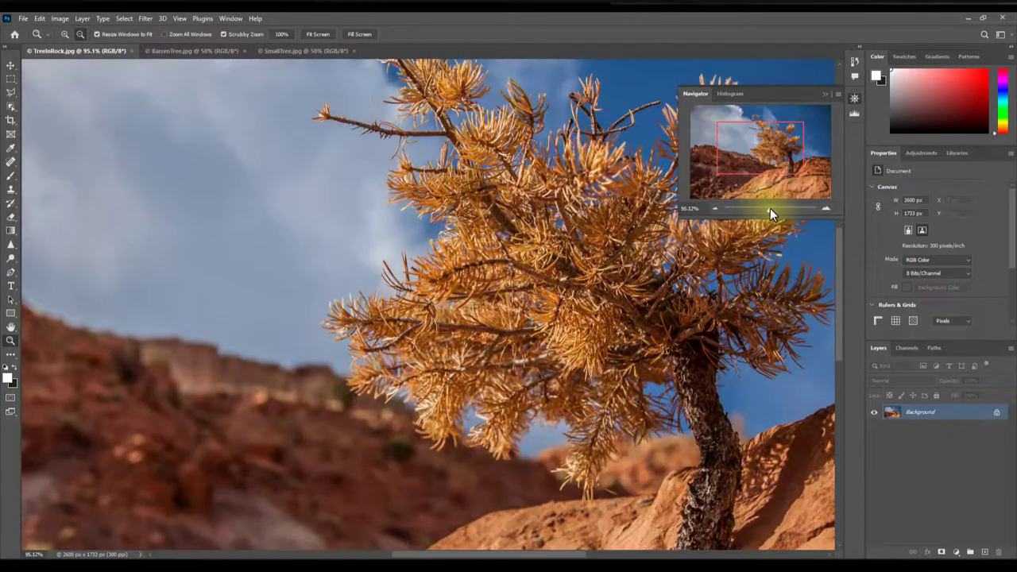
mouse_move(764, 151)
mouse_down()
mouse_move(744, 154)
mouse_move(738, 140)
mouse_move(785, 141)
mouse_move(791, 164)
mouse_up()
mouse_move(761, 149)
mouse_down()
mouse_move(741, 160)
mouse_move(754, 158)
mouse_up()
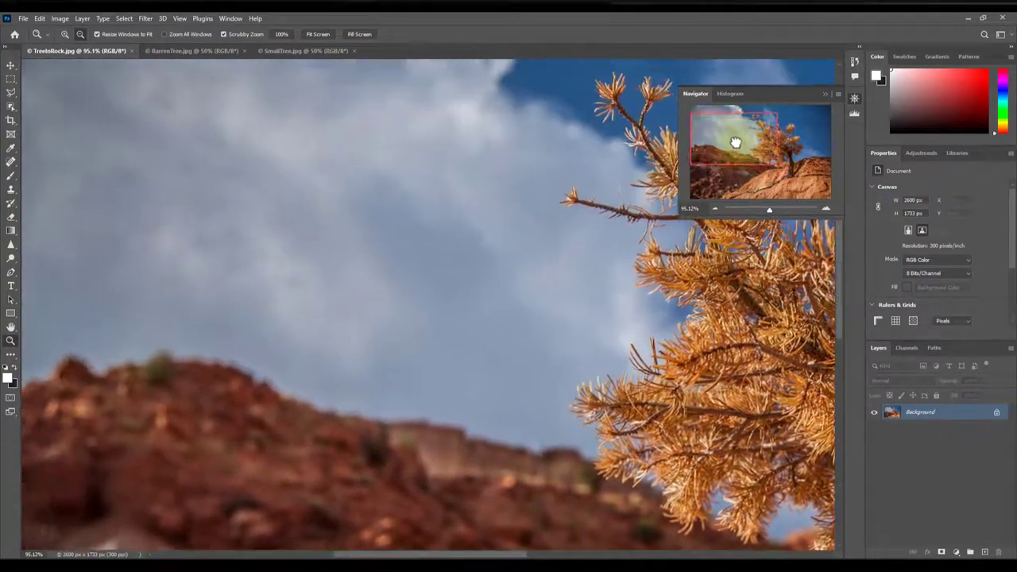
- Use the Navigator to zoom to 400% on the treetop and pan among the branches
mouse_move(754, 158)
mouse_down()
mouse_move(735, 132)
mouse_move(754, 141)
mouse_up()
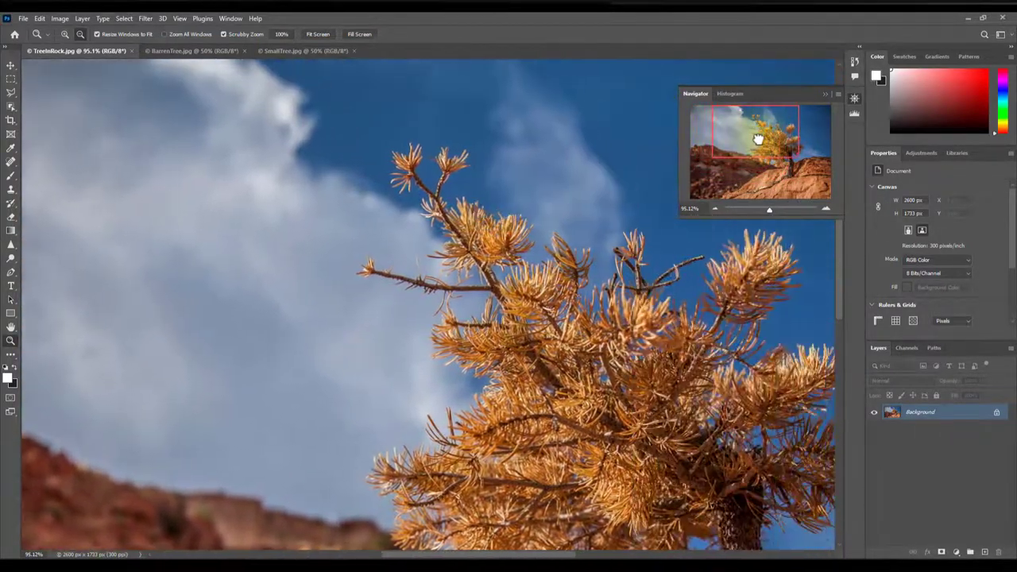
click(823, 208)
click(823, 208)
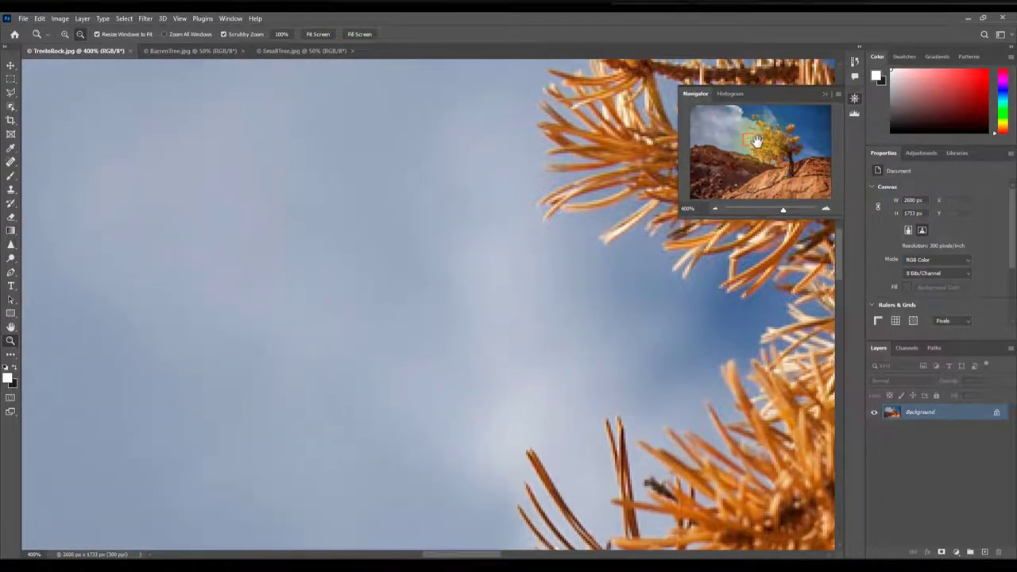
drag(757, 142, 757, 146)
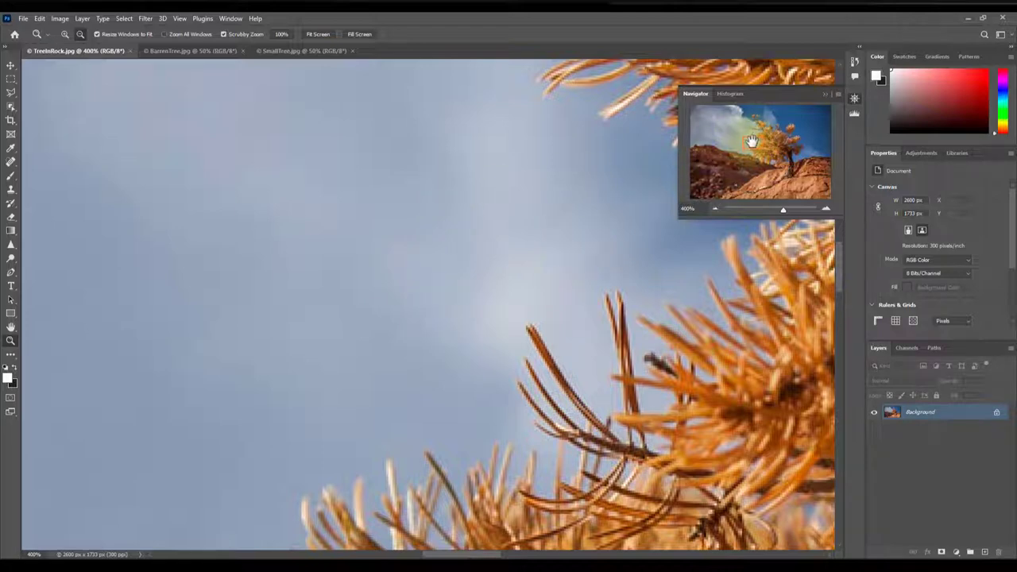
drag(750, 141, 753, 118)
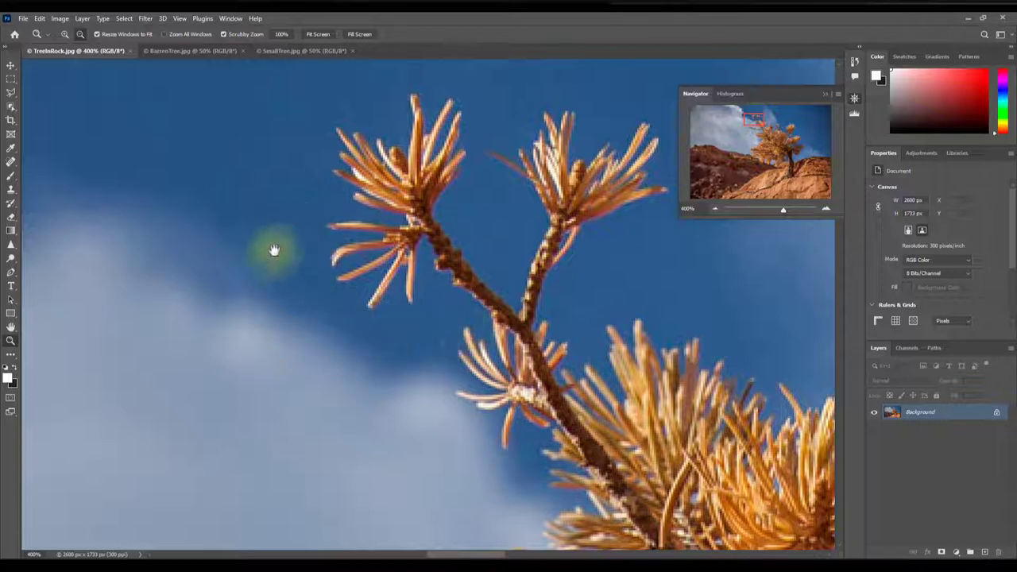
- Pan the 400% view through the needles up to the two topmost needle clusters
mouse_move(409, 219)
mouse_down()
mouse_move(354, 332)
mouse_move(267, 166)
mouse_move(390, 95)
mouse_up()
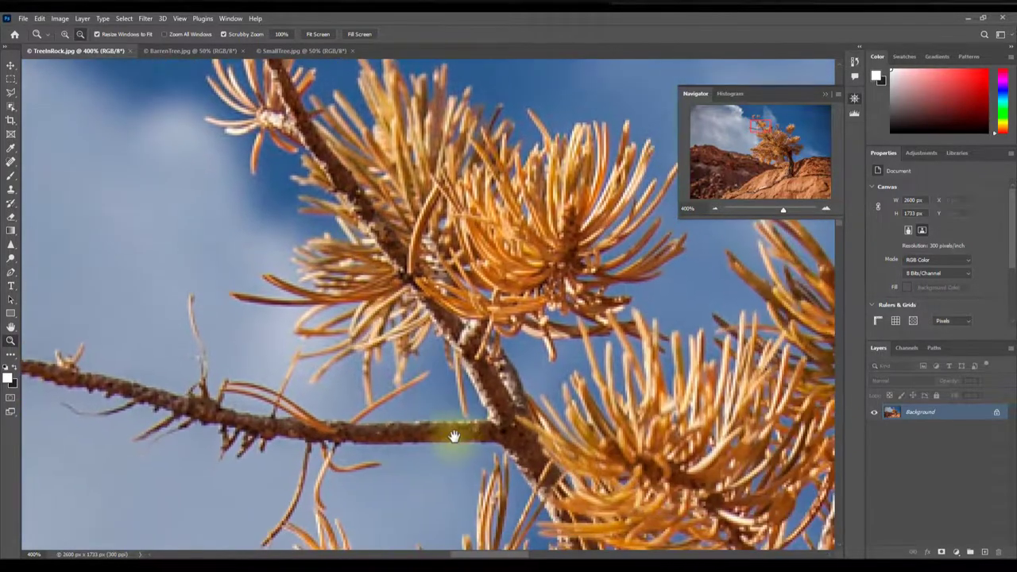
drag(454, 432, 402, 199)
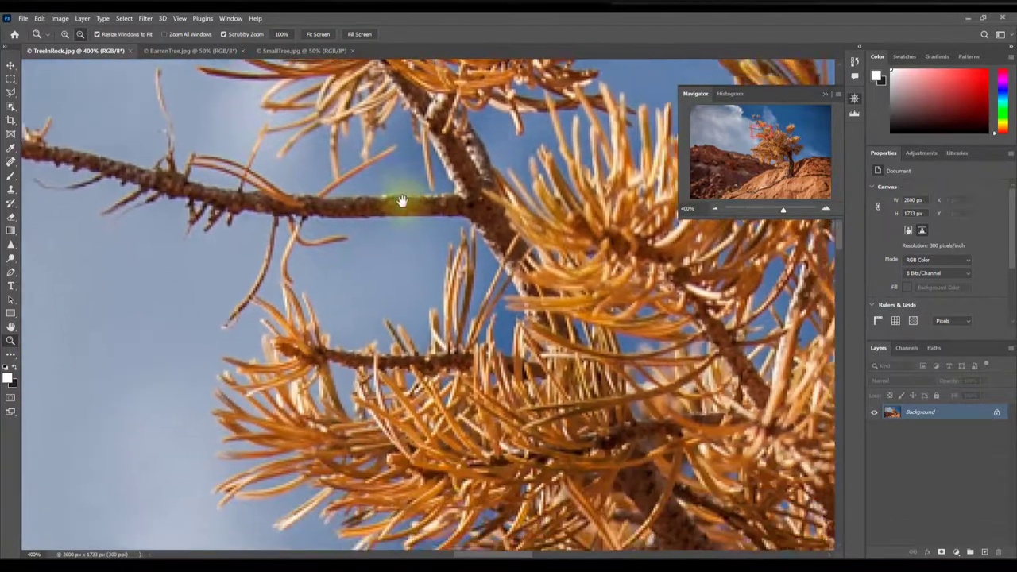
mouse_move(484, 415)
mouse_down()
mouse_move(290, 254)
mouse_move(620, 375)
mouse_up()
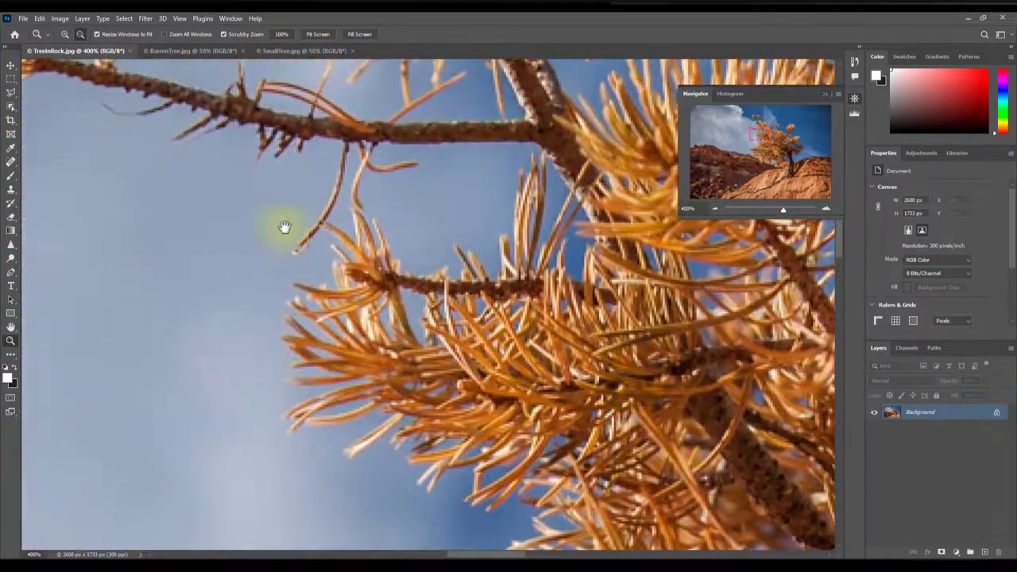
drag(223, 182, 411, 376)
drag(355, 220, 338, 343)
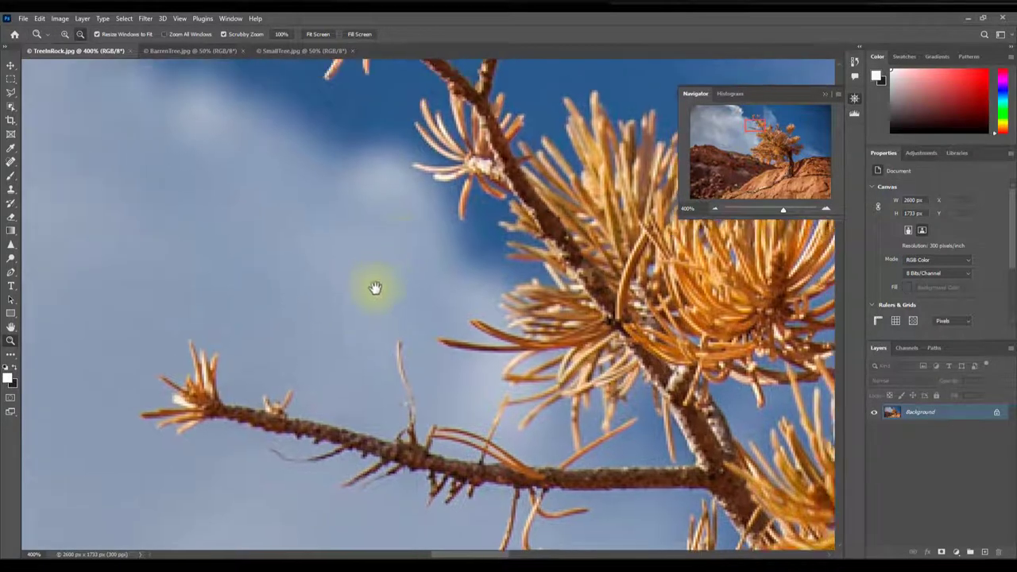
drag(374, 286, 357, 331)
drag(356, 271, 375, 374)
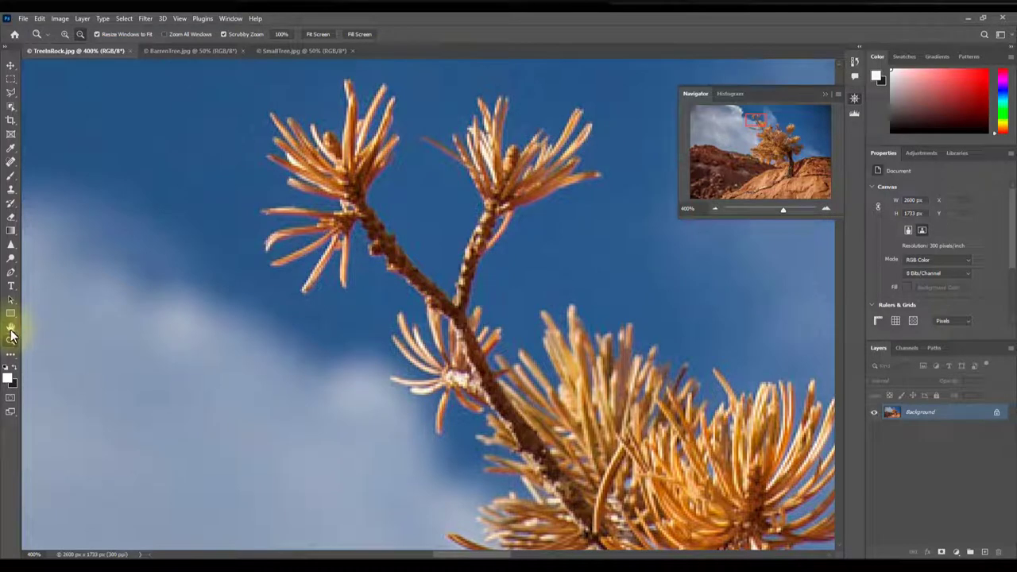
- Select the Hand tool, collapse the Navigator panel, then return to the Zoom tool
click(10, 328)
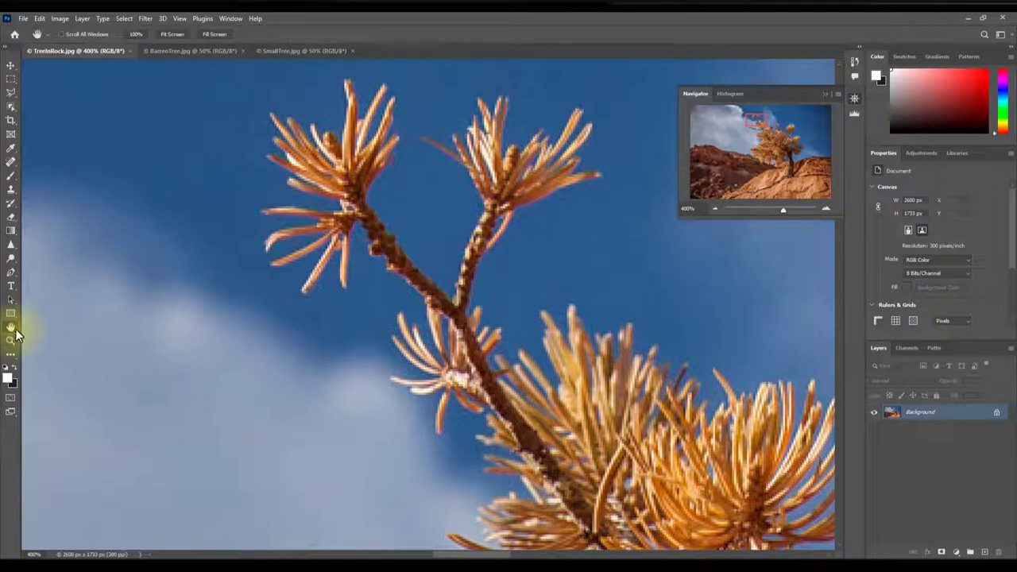
click(827, 94)
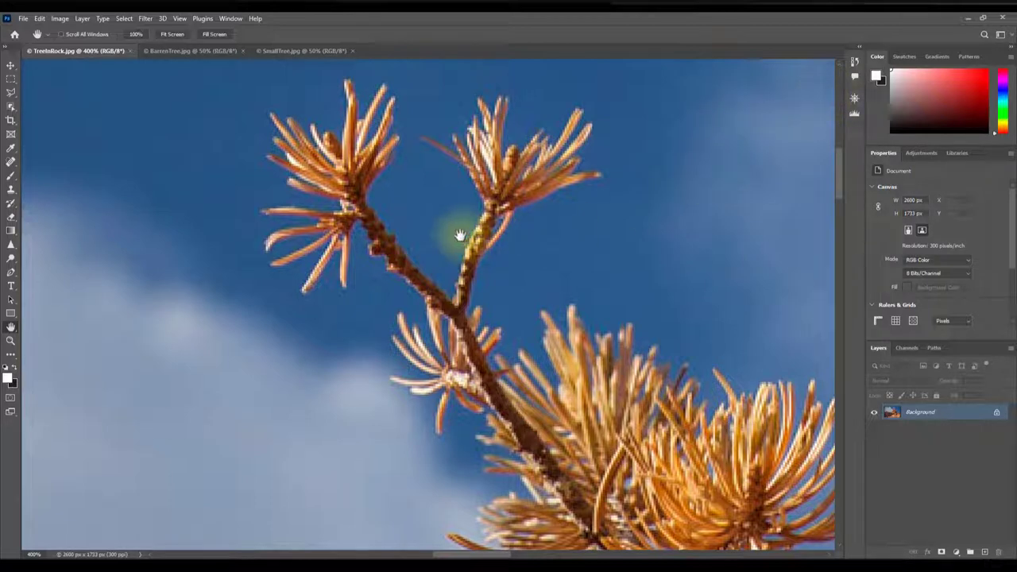
click(11, 341)
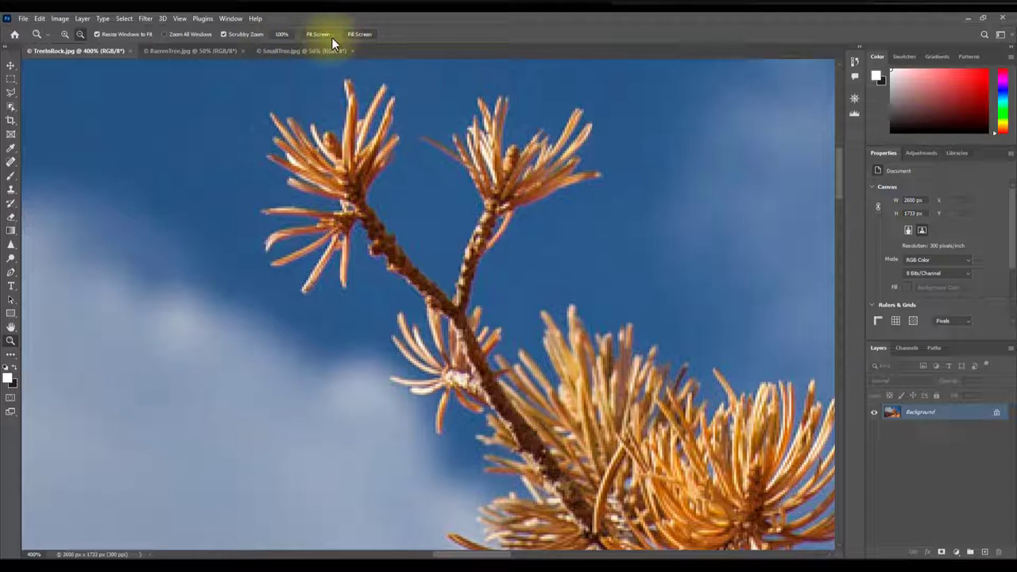
- View the tree at 100% and scroll around, then fit the whole image at 53.5%
click(287, 35)
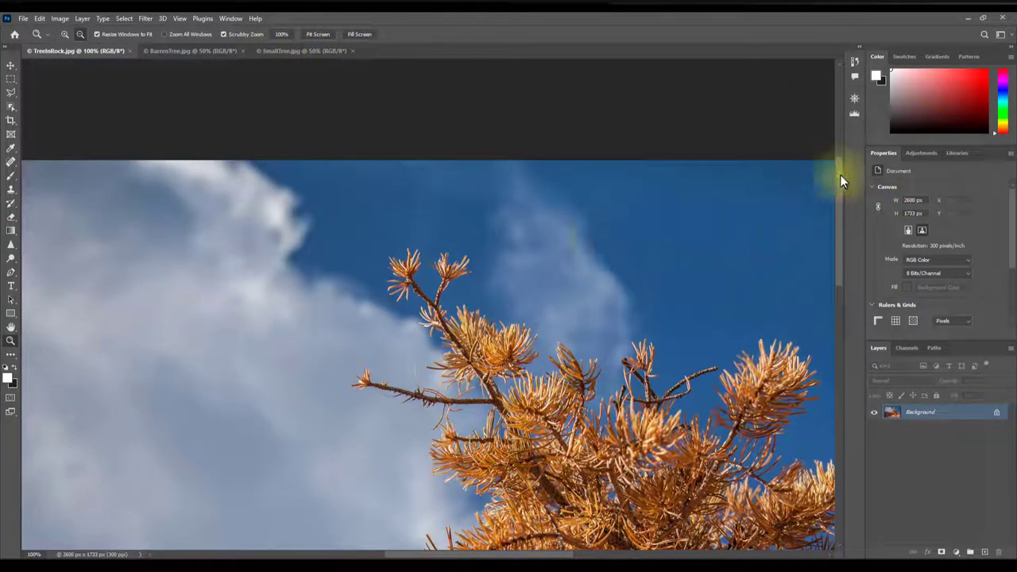
mouse_move(840, 174)
mouse_down()
mouse_move(843, 223)
mouse_move(837, 216)
mouse_up()
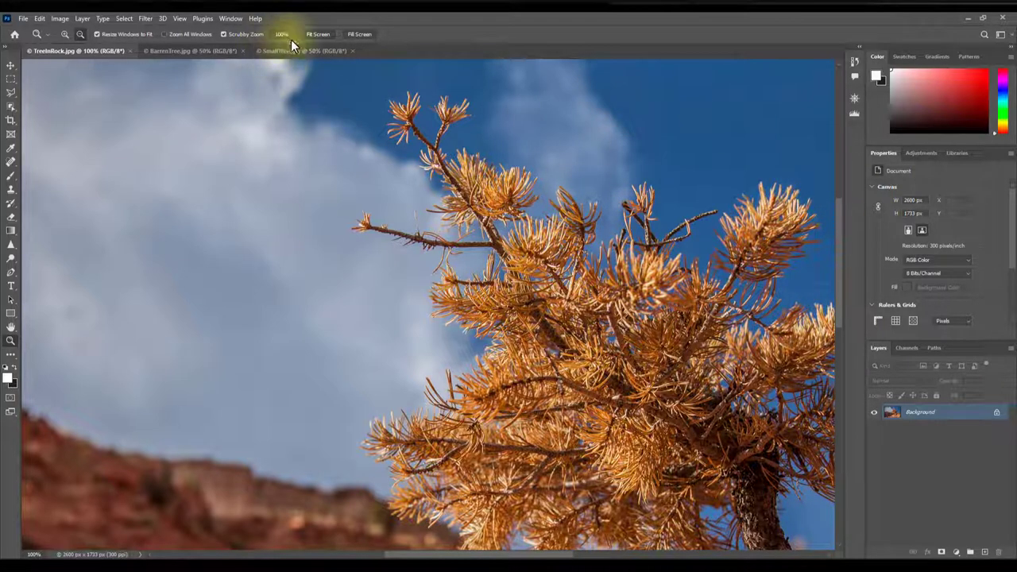
mouse_move(518, 555)
mouse_down()
mouse_move(563, 549)
mouse_move(525, 529)
mouse_move(529, 521)
mouse_up()
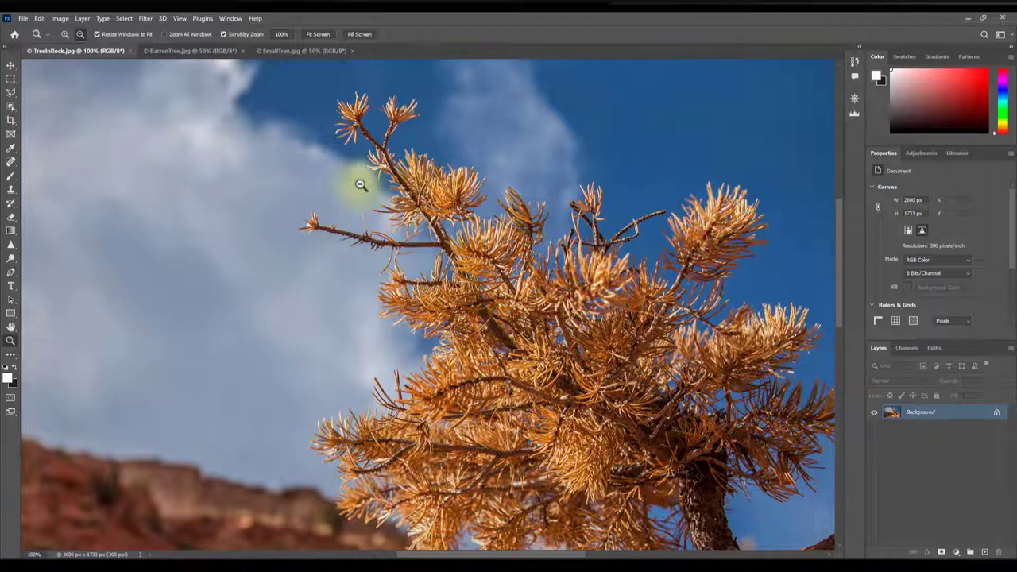
key(ctrl+0)
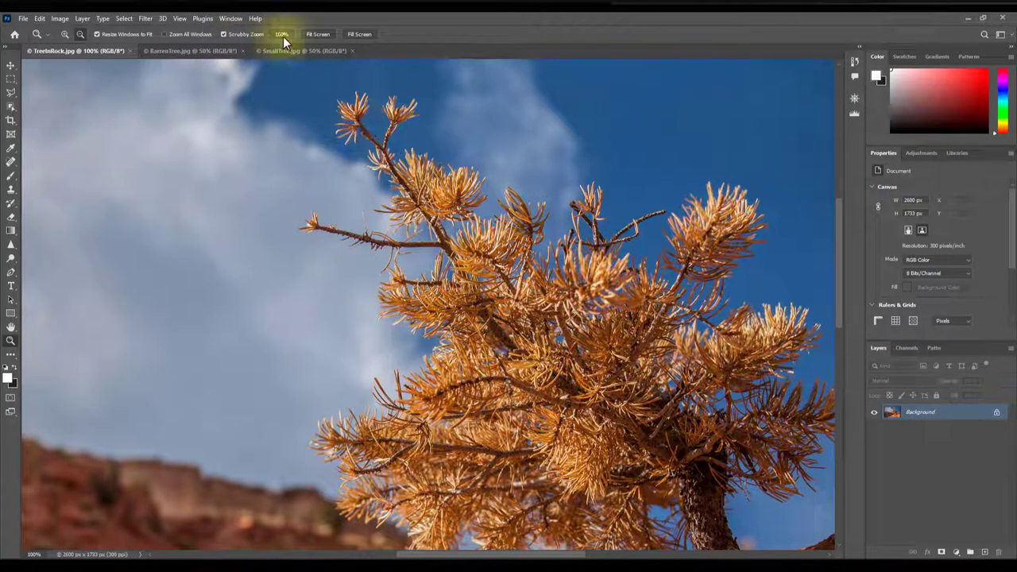
click(281, 35)
click(314, 35)
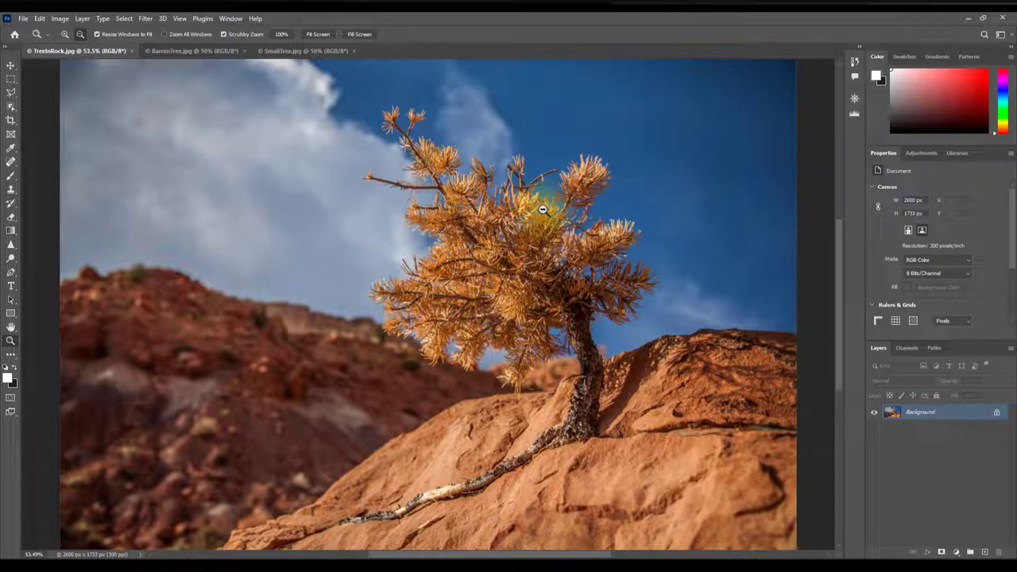
- In Zoom In mode, use Fill Screen to show the photo at 59%, then open the View menu
click(64, 34)
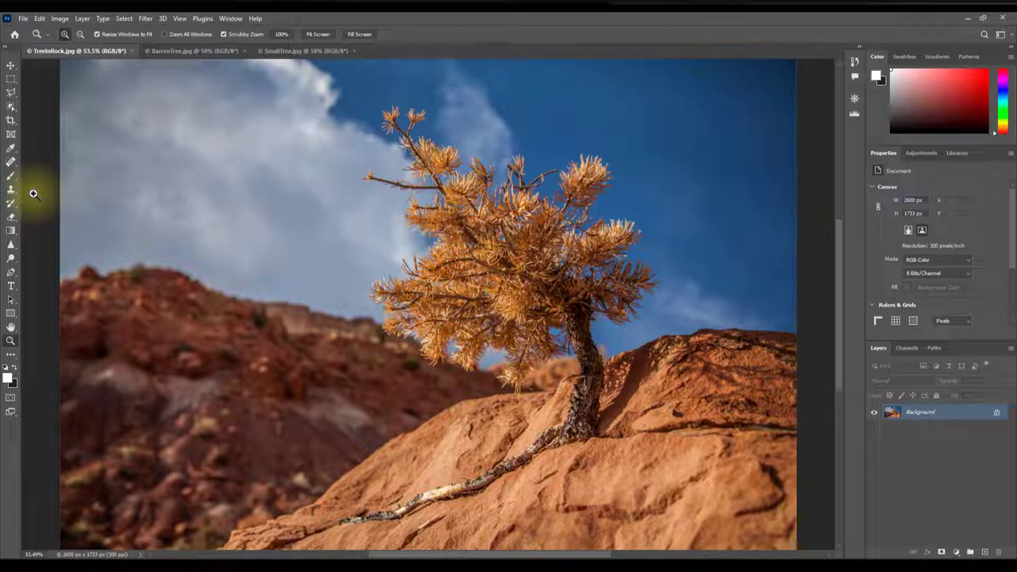
click(365, 35)
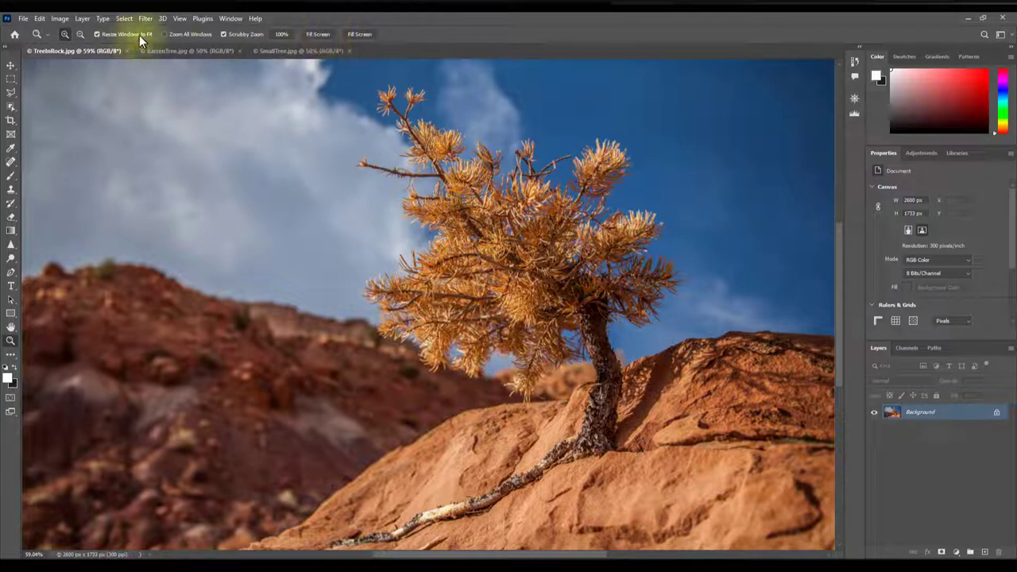
click(179, 18)
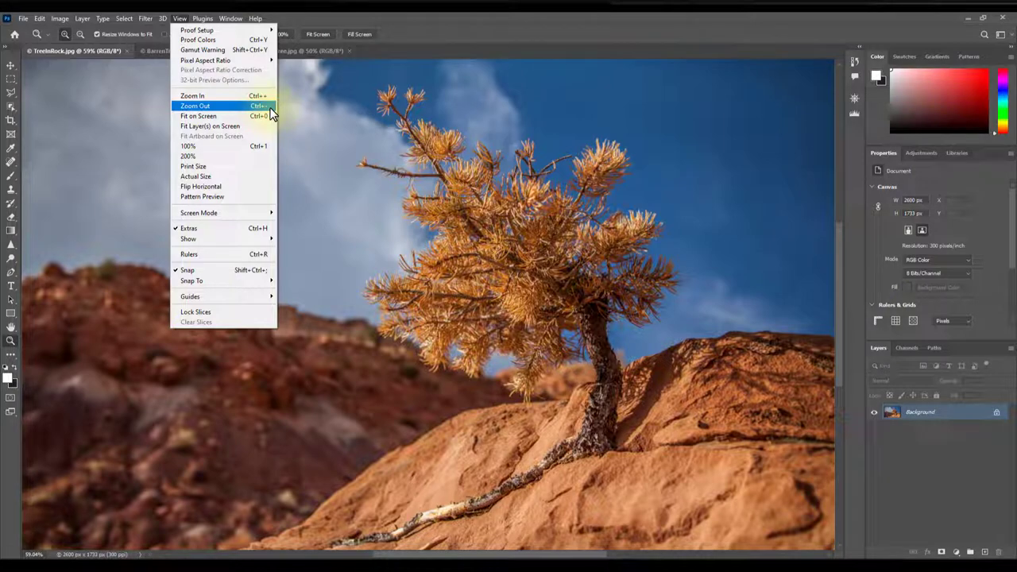
- Zoom in and out on the left branches, fit with Ctrl+0, go 100% with Ctrl+1, reopen View
click(436, 21)
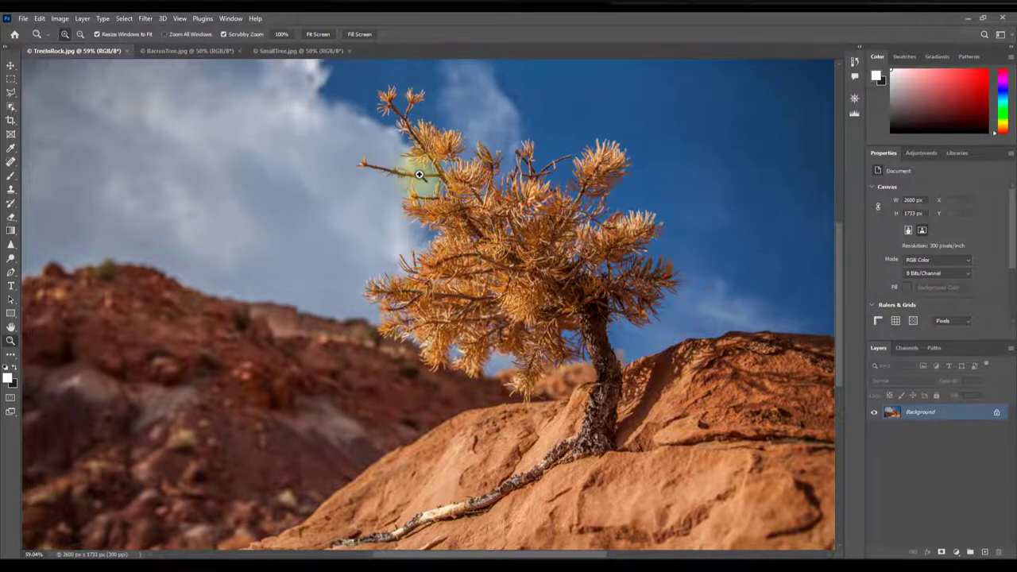
click(420, 174)
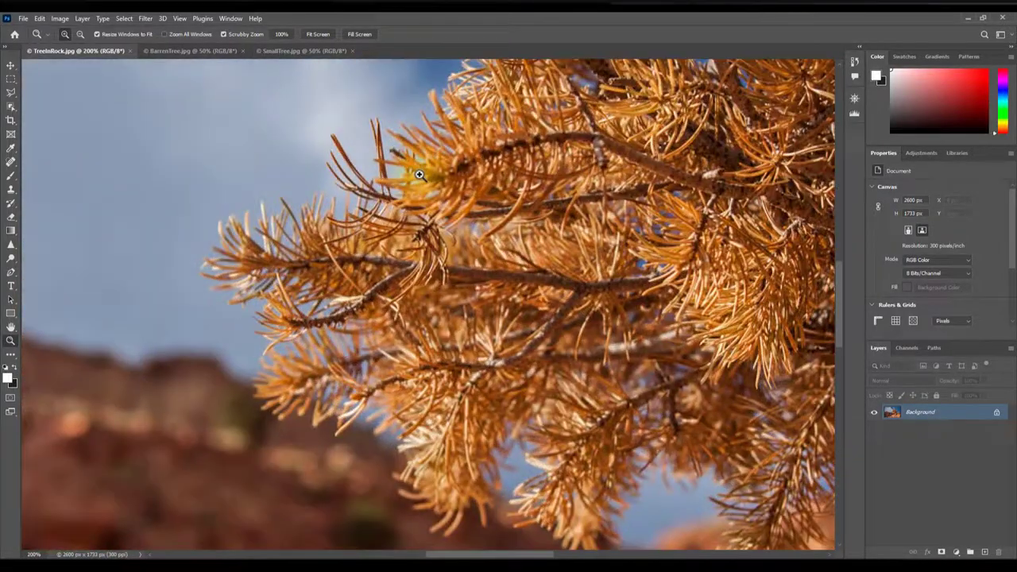
alt+click(419, 175)
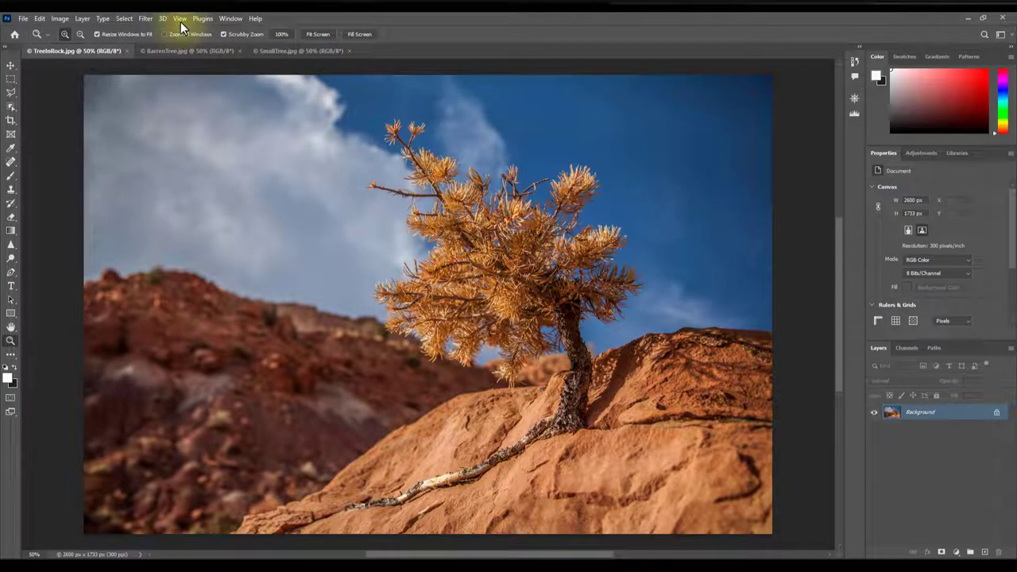
key(ctrl+0)
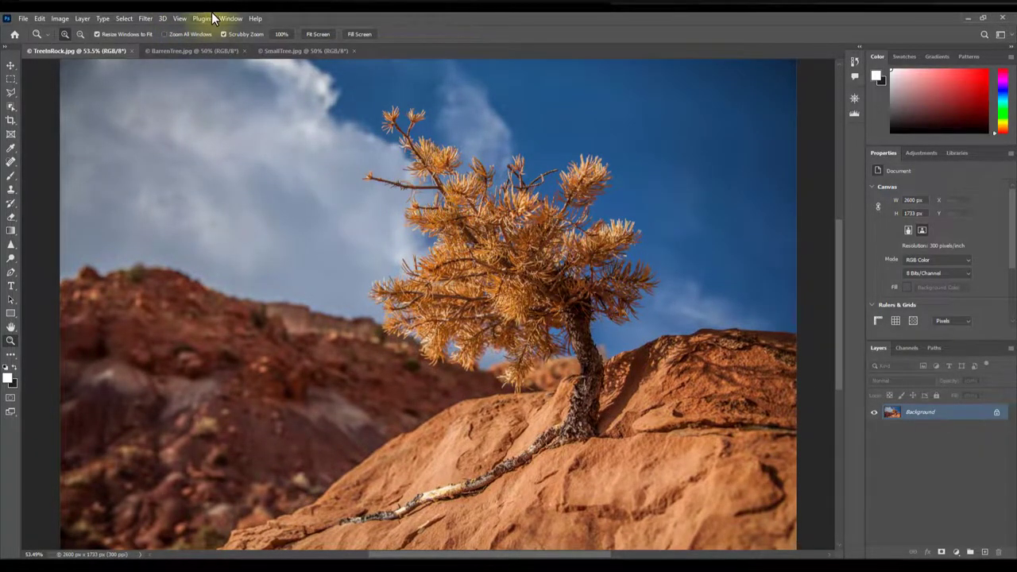
key(ctrl+1)
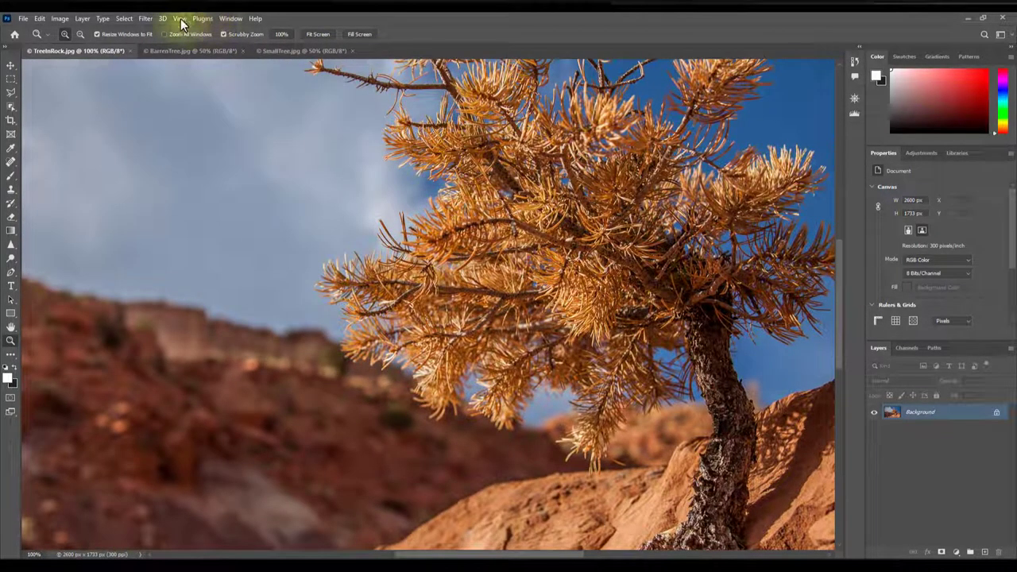
click(180, 18)
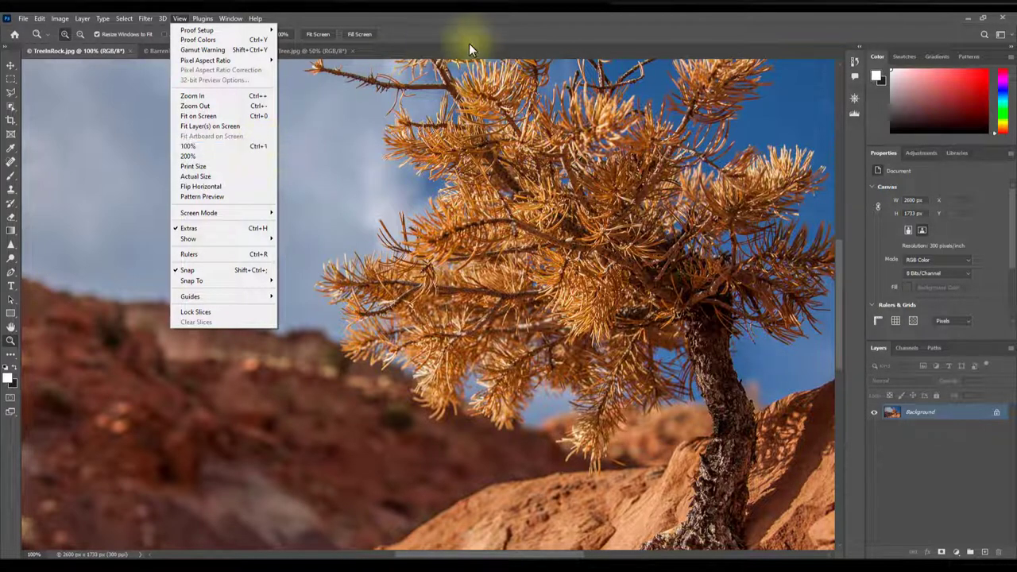
- Close the View menu and enter 75 as the status-bar zoom percentage
click(480, 25)
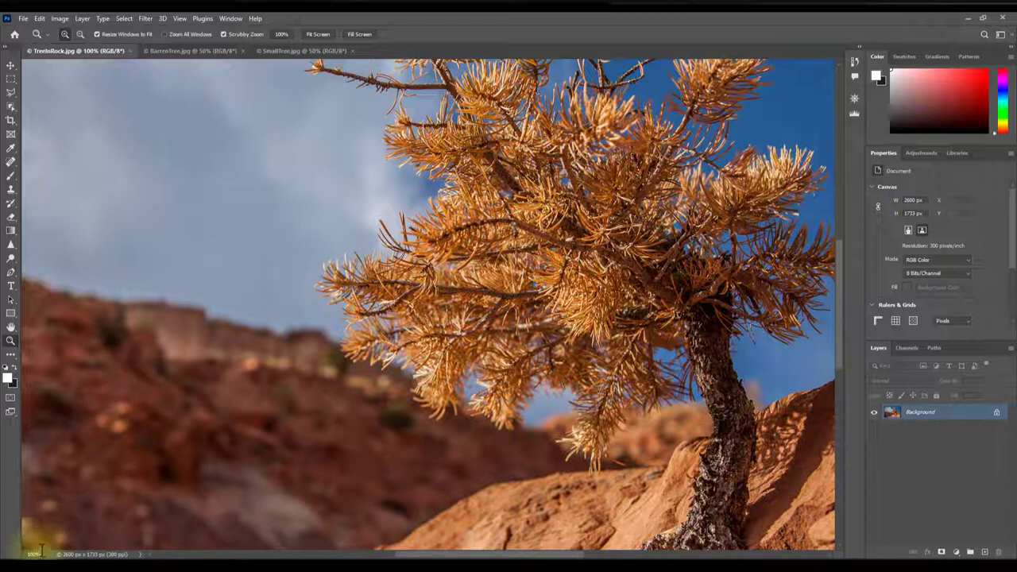
double_click(35, 554)
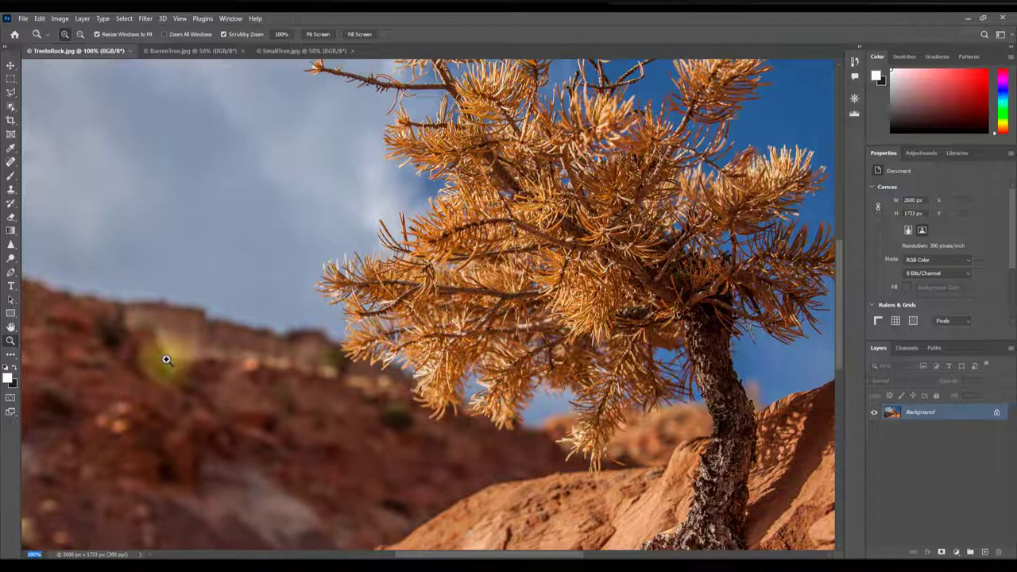
text(75)
key(Return)
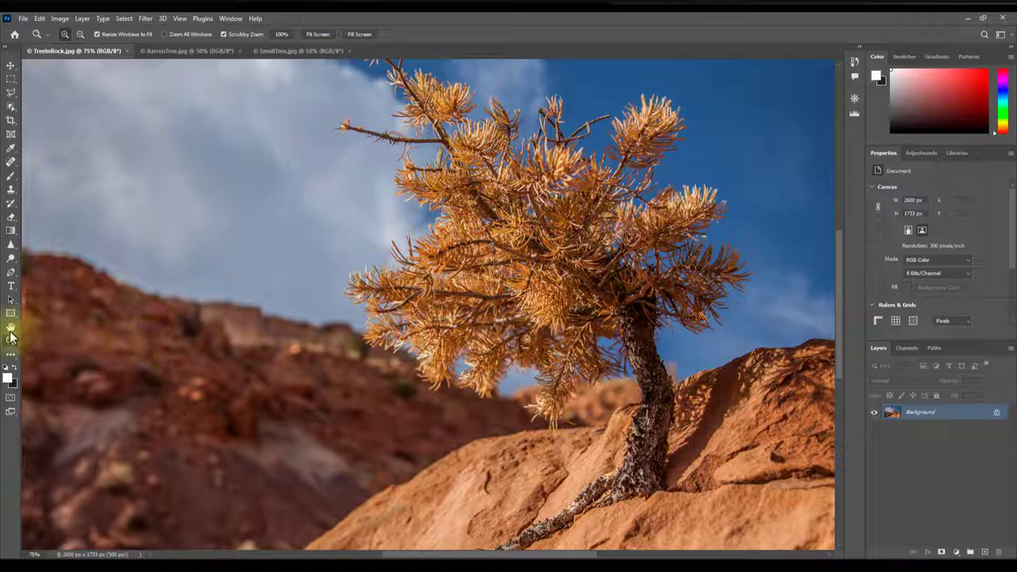
- With the Hand tool at 75%, pan to the photo's top edge and top-right corner and back
click(11, 326)
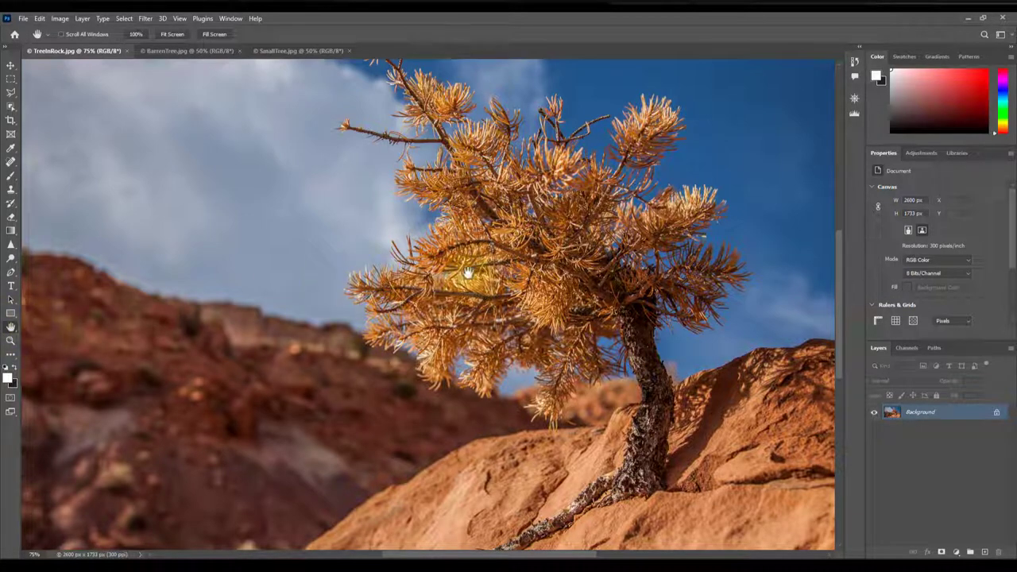
mouse_move(530, 183)
mouse_down()
mouse_move(333, 204)
mouse_move(633, 291)
mouse_move(466, 164)
mouse_move(451, 273)
mouse_move(657, 302)
mouse_move(531, 352)
mouse_move(545, 283)
mouse_move(599, 216)
mouse_up()
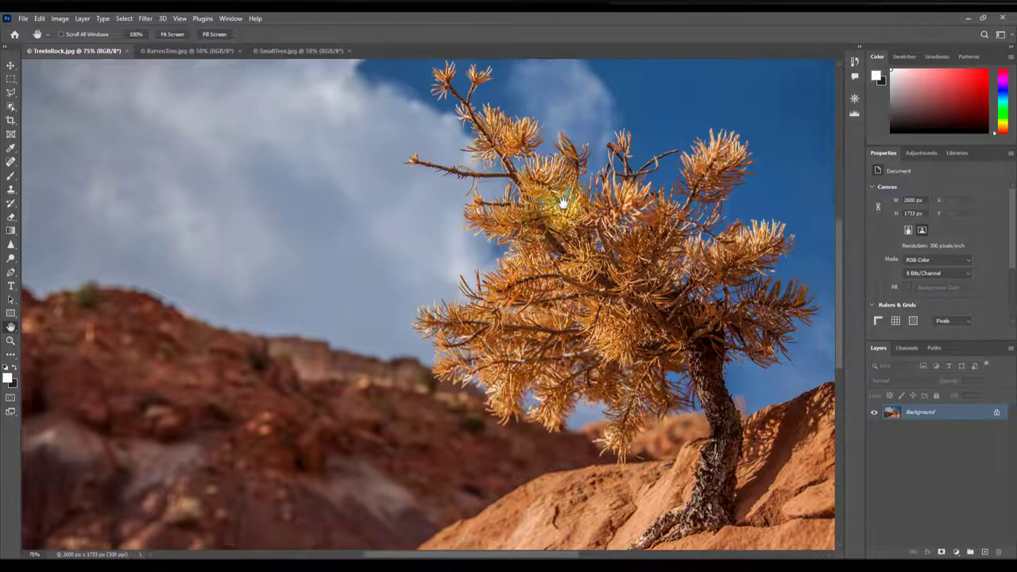
drag(556, 200, 267, 335)
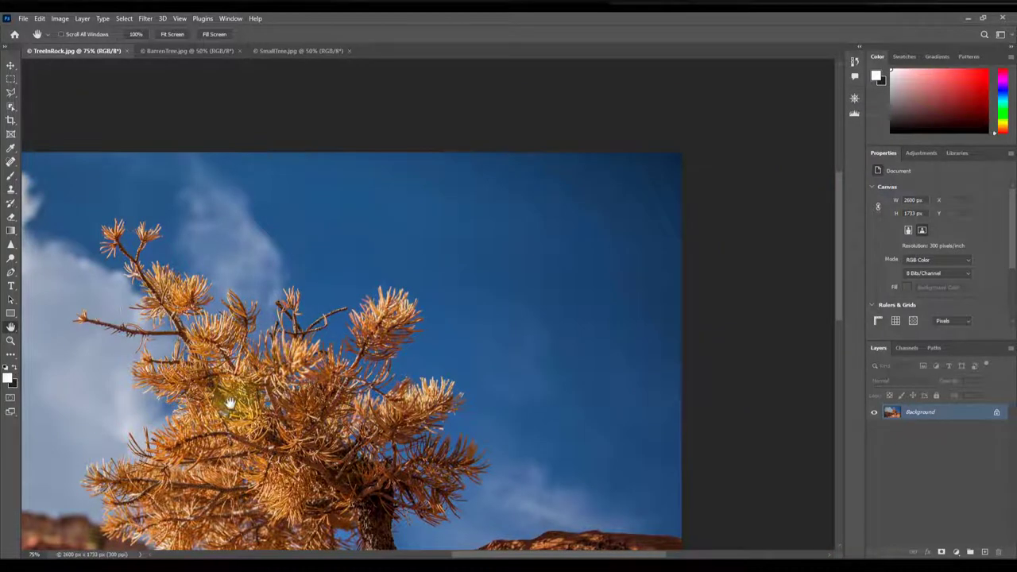
drag(228, 399, 491, 237)
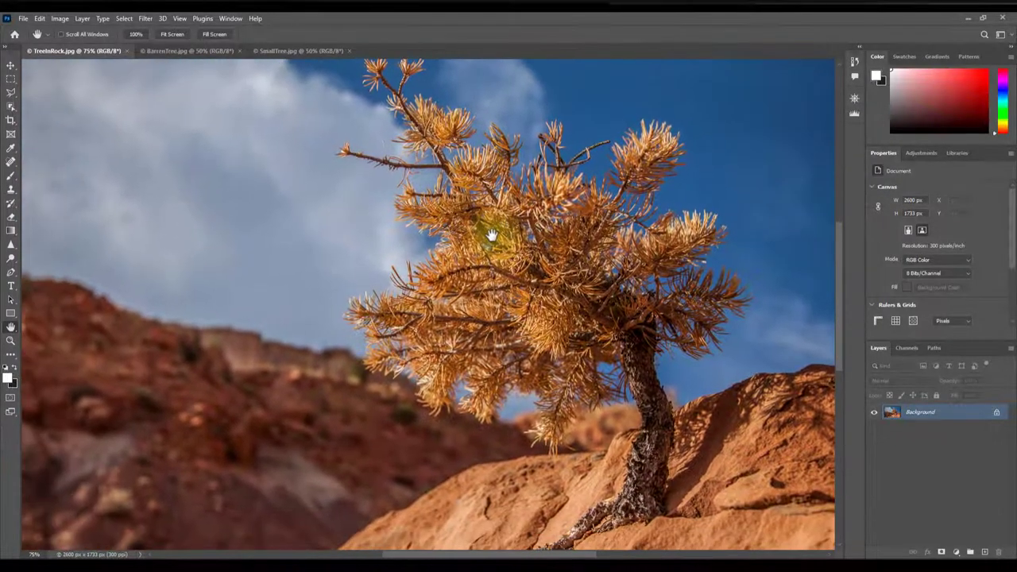
drag(443, 277, 453, 259)
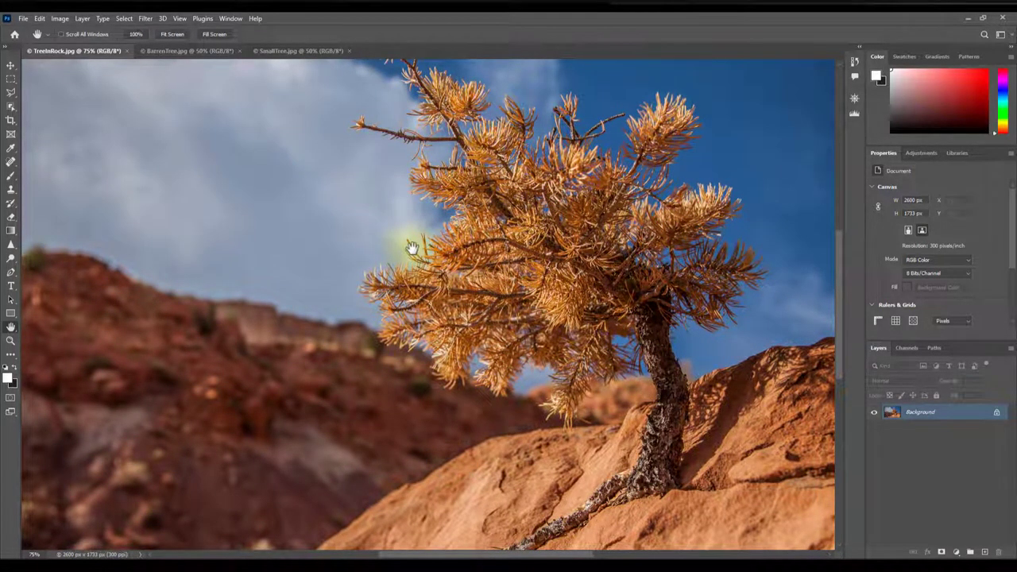
drag(412, 248, 159, 340)
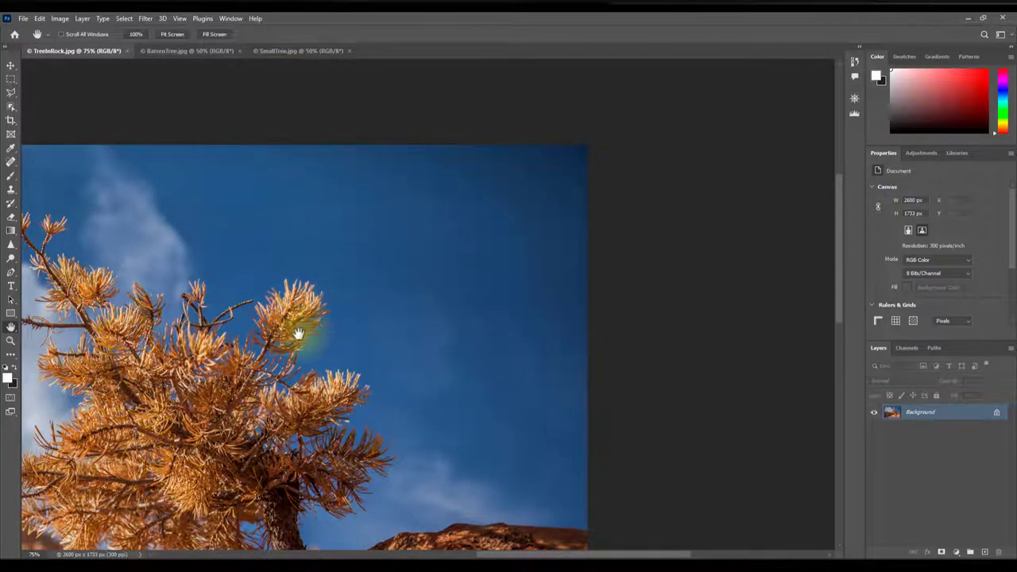
drag(295, 334, 495, 283)
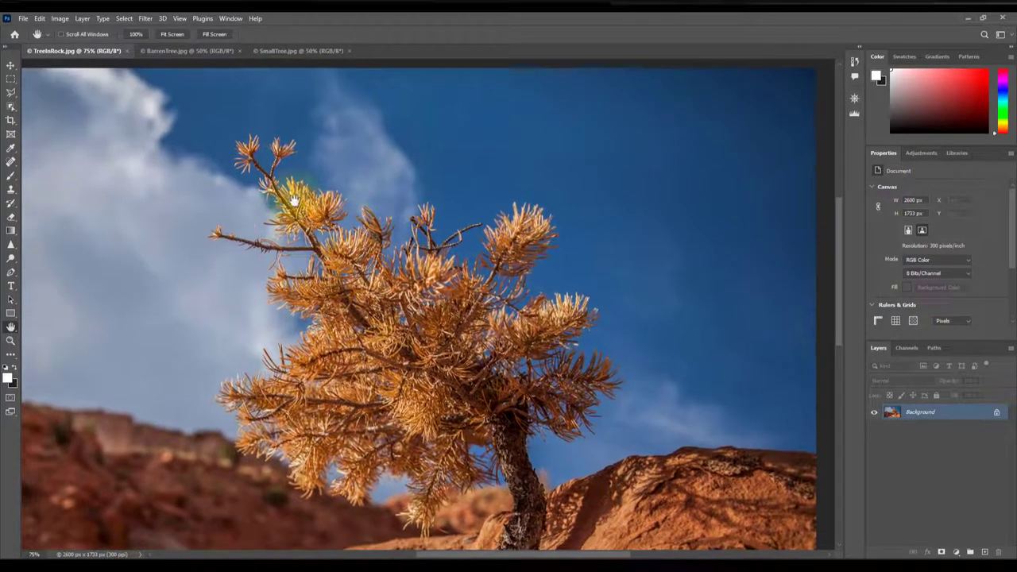
- Pan across the top sky and lower-left rocks, center the tree crown, and select the Brush tool
drag(294, 200, 470, 363)
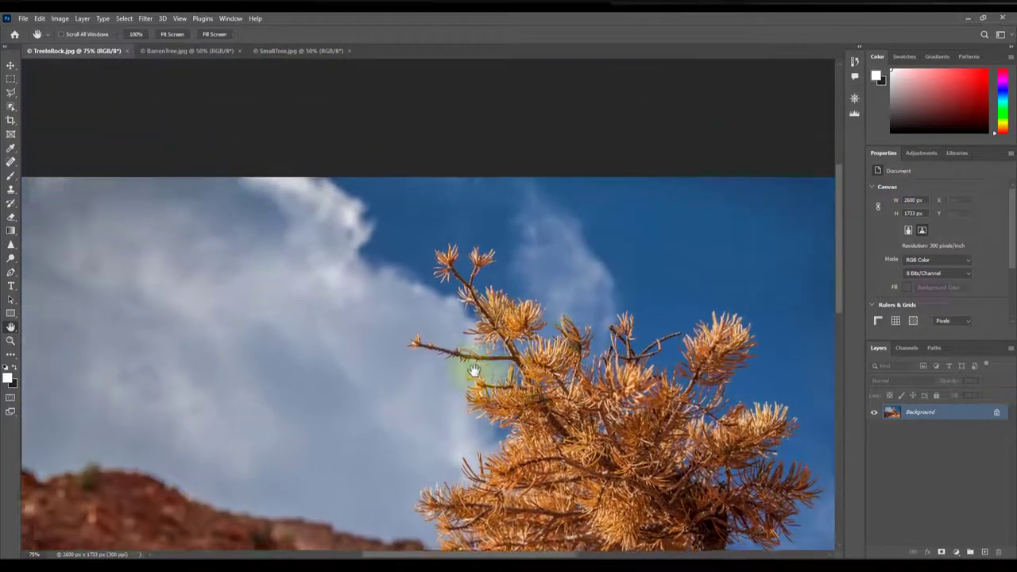
drag(405, 463, 548, 220)
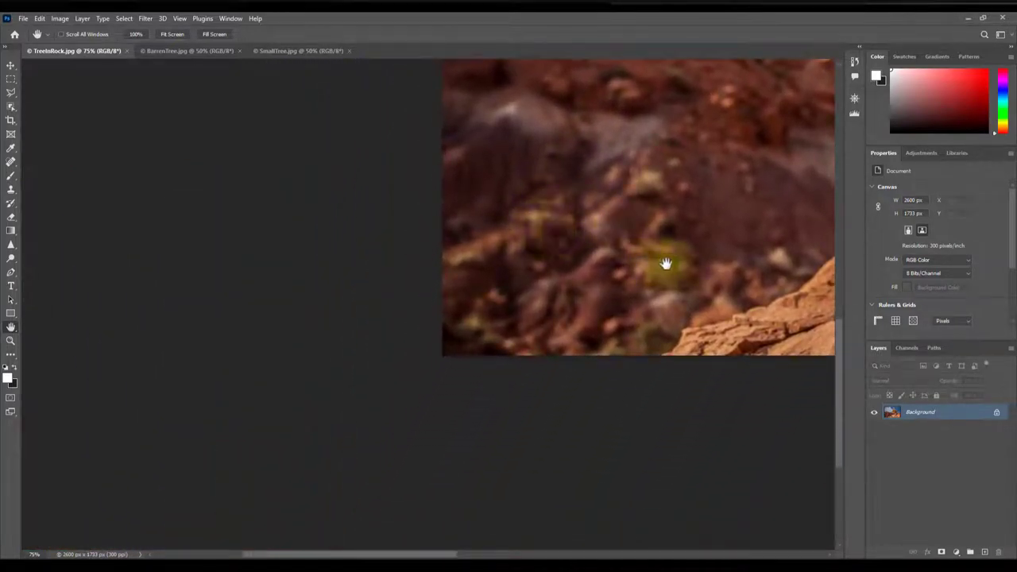
drag(674, 268, 267, 256)
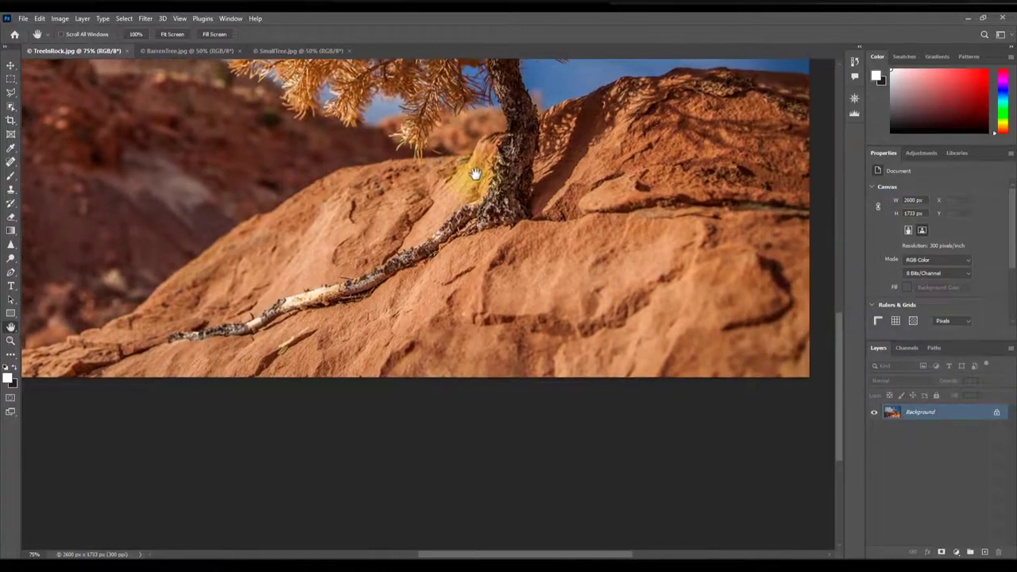
mouse_move(477, 170)
mouse_down()
mouse_move(473, 307)
mouse_move(538, 390)
mouse_up()
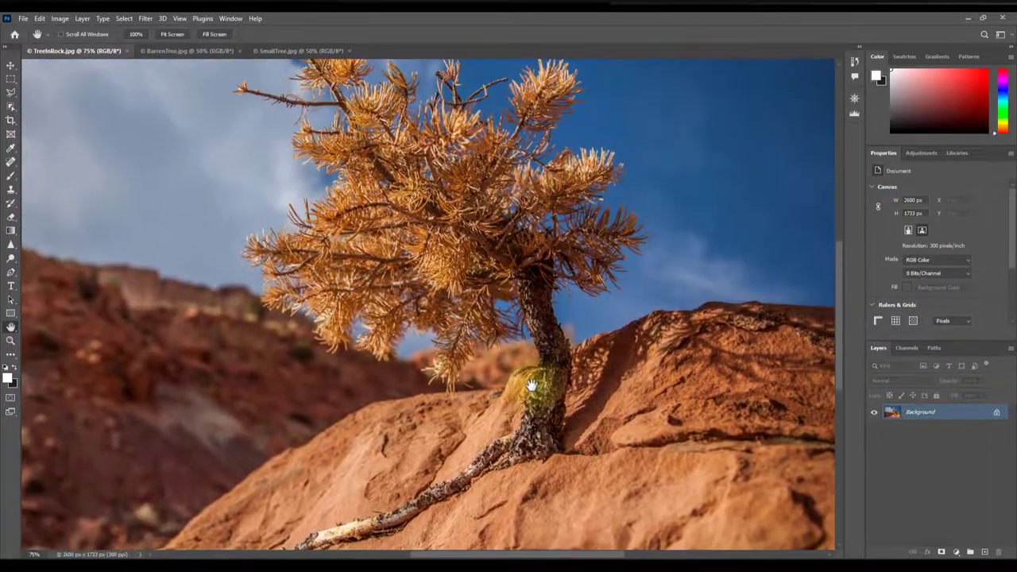
mouse_move(409, 182)
mouse_down()
mouse_move(438, 223)
mouse_move(420, 280)
mouse_move(481, 275)
mouse_move(482, 265)
mouse_up()
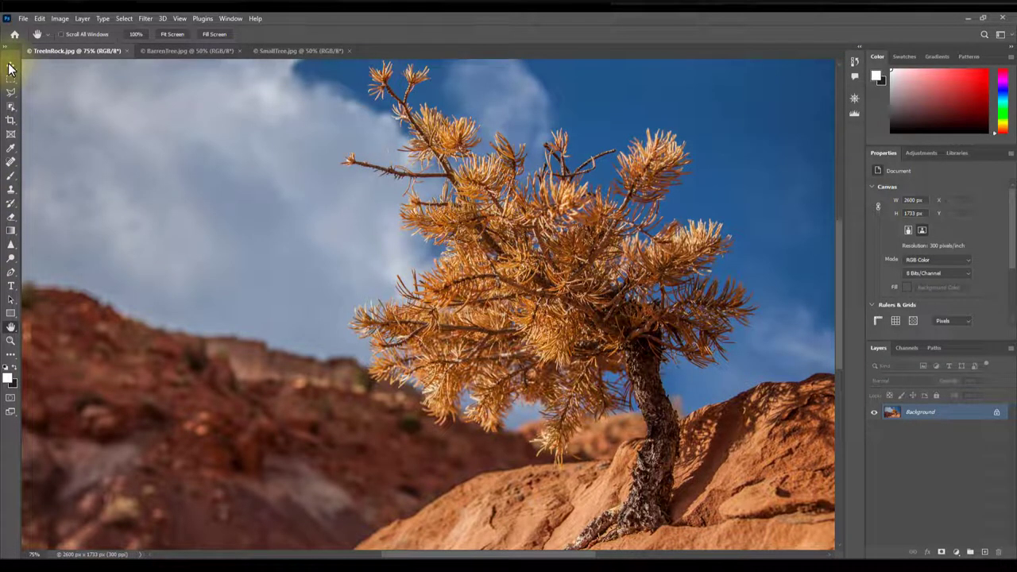
click(11, 175)
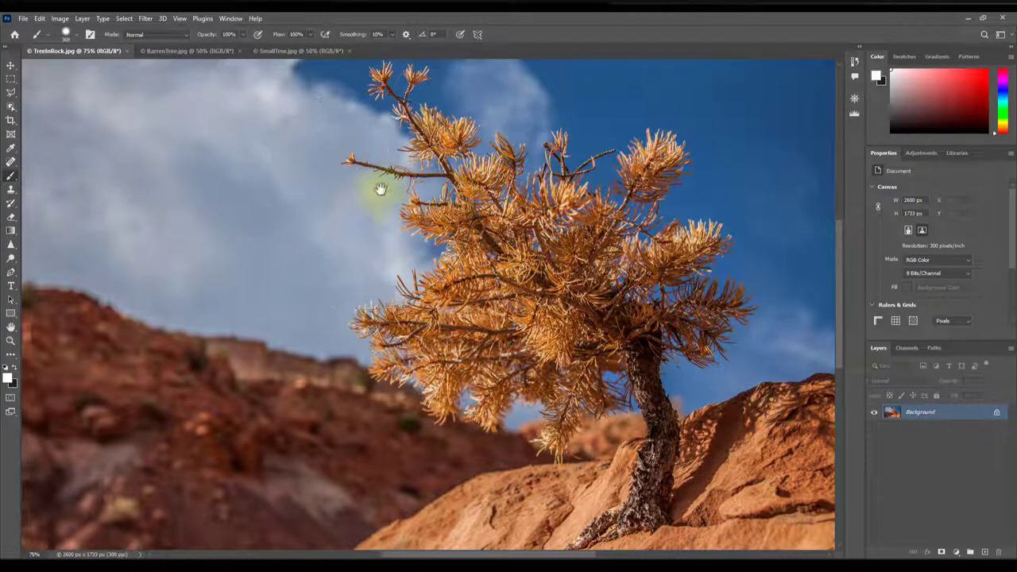
- Spacebar-pan toward the photo's right edge, then back to the clouds and left hills
drag(453, 159, 265, 193)
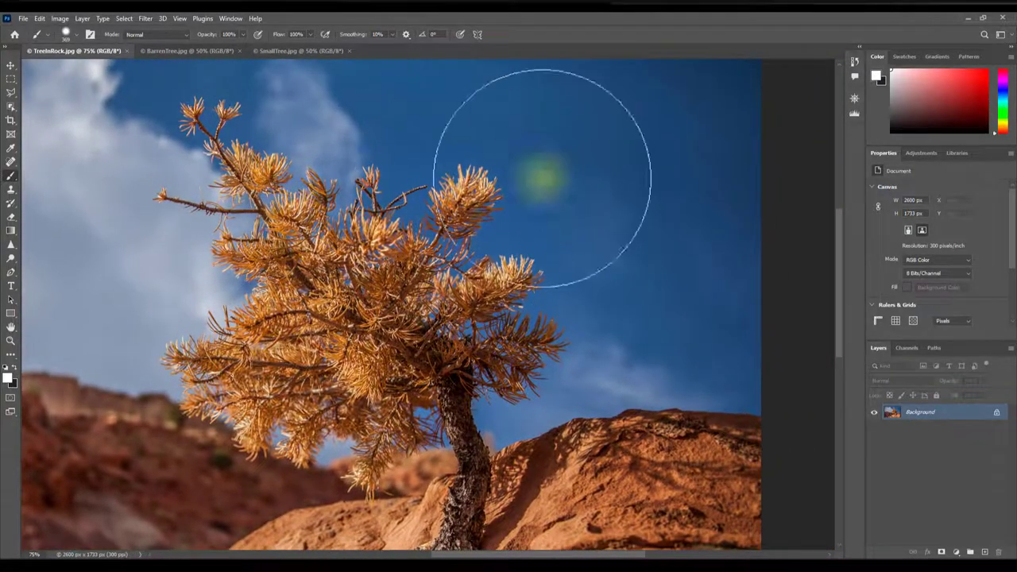
drag(582, 214, 408, 227)
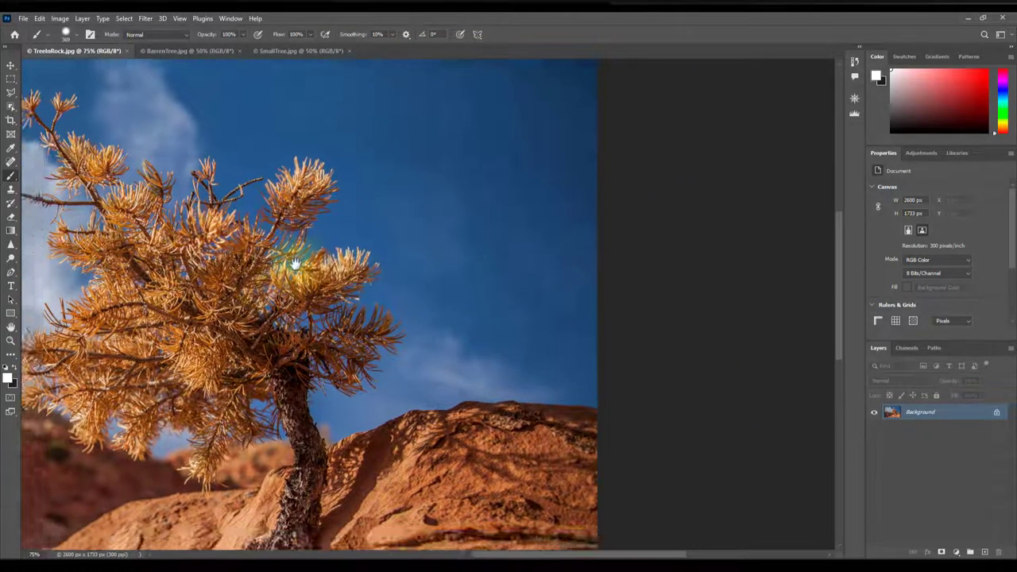
mouse_move(291, 256)
mouse_down()
mouse_move(609, 246)
mouse_move(642, 272)
mouse_up()
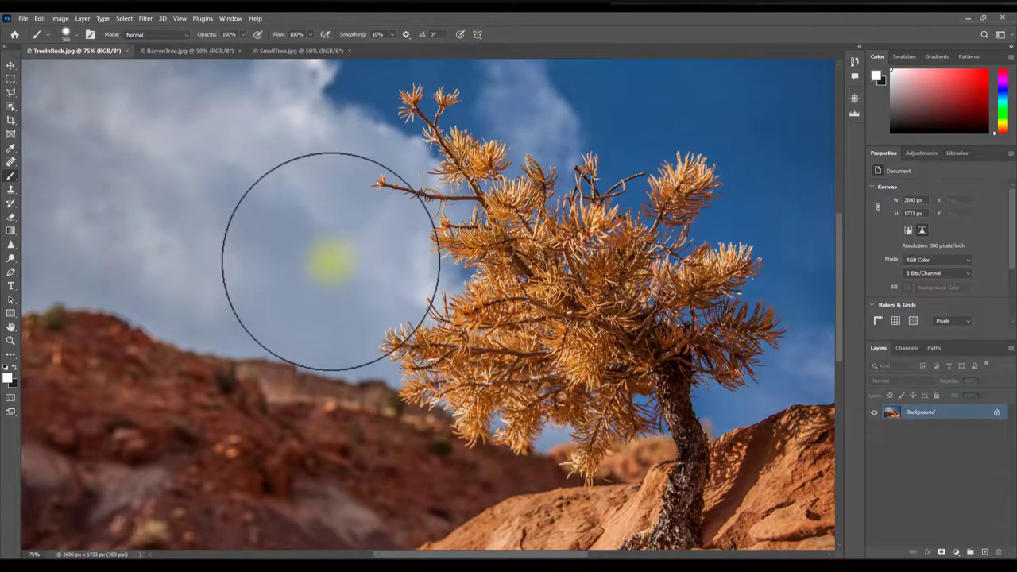
- Zoom TreeInRock in and out with Alt+scroll, settling at 100% with the Move tool active
scroll(330, 261, up, 2)
scroll(330, 260, up, 3)
scroll(330, 261, down, 2)
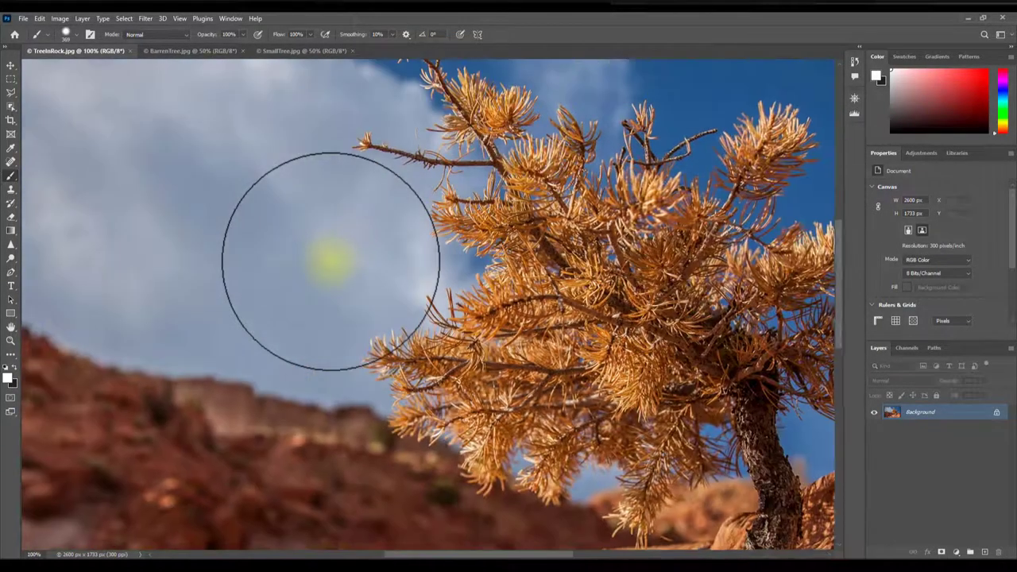
scroll(330, 261, down, 1)
scroll(331, 260, up, 2)
scroll(331, 260, up, 1)
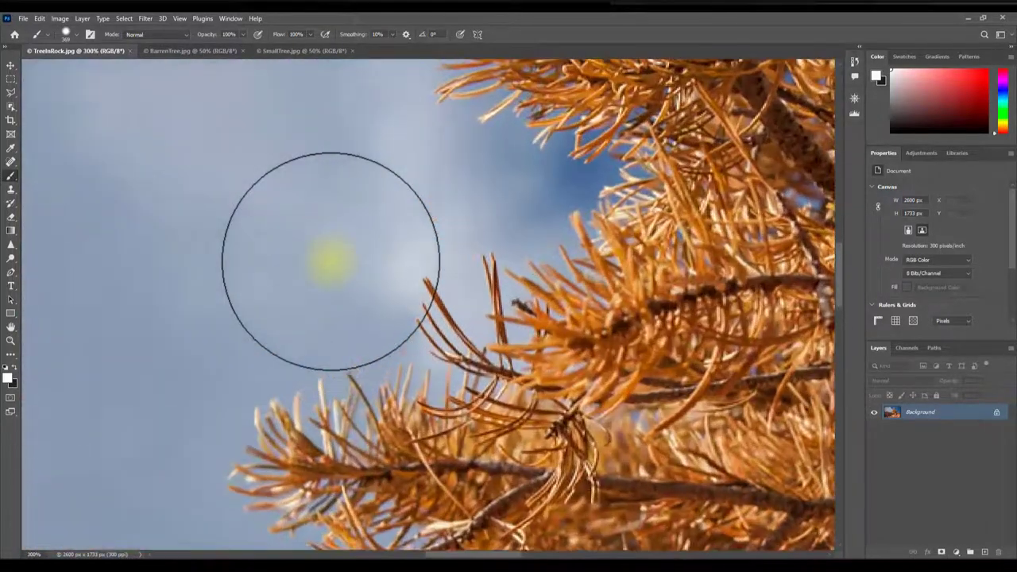
scroll(330, 261, down, 1)
scroll(330, 260, down, 2)
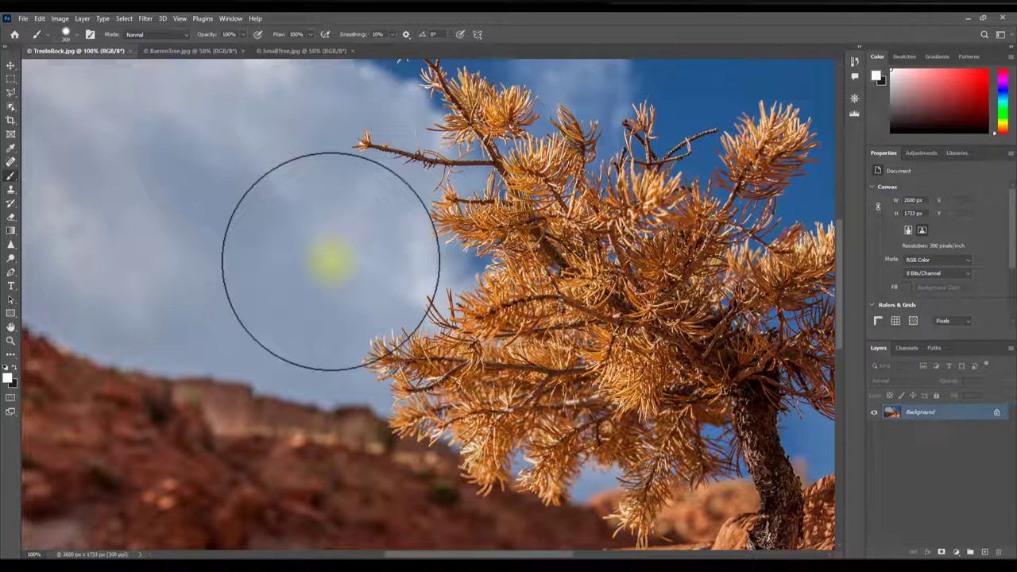
key(v)
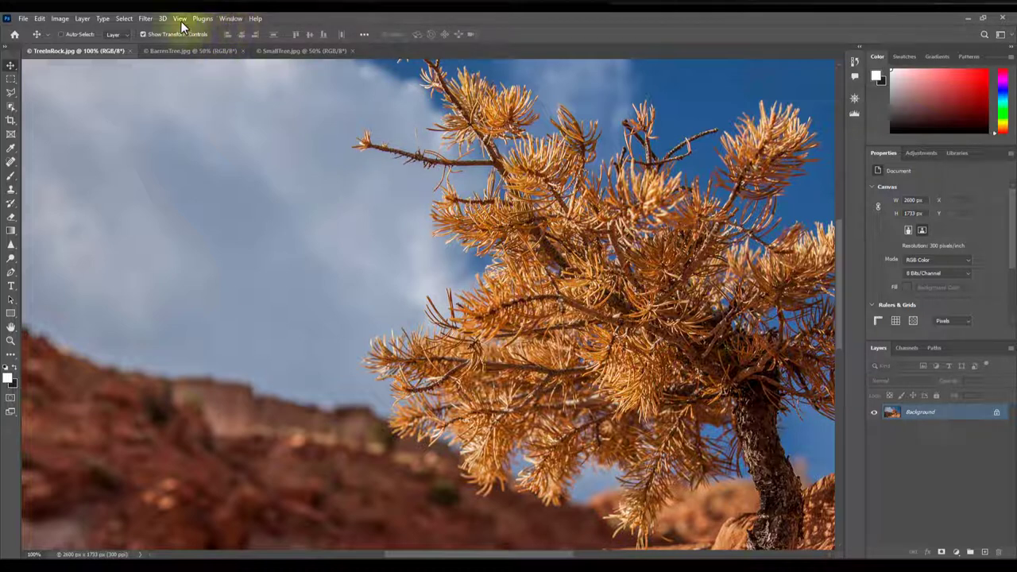
- Tile TreeInRock, BarrenTree and SmallTree side by side with Window > Arrange > Tile All Vertically
click(231, 19)
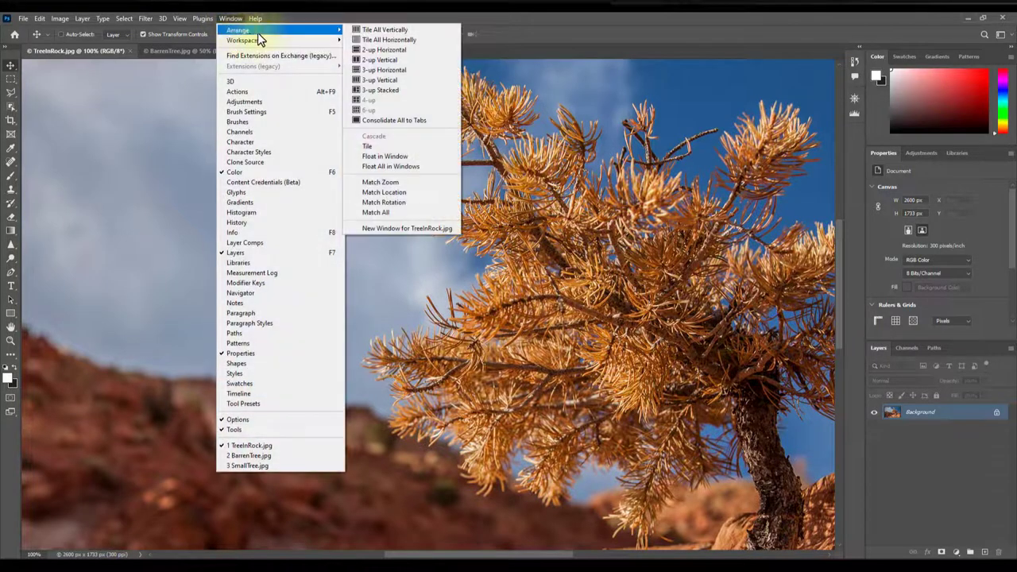
mouse_move(239, 30)
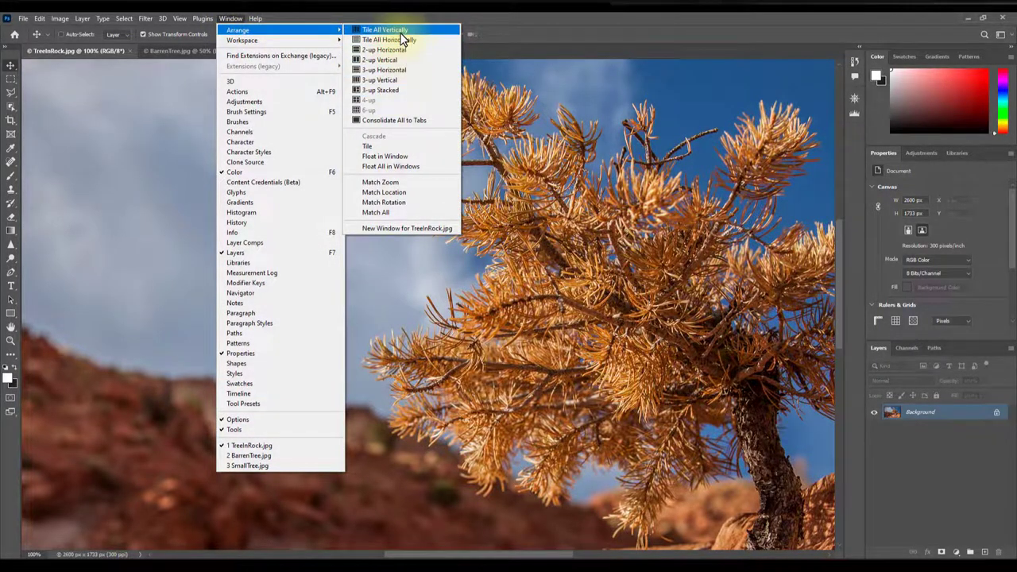
click(400, 31)
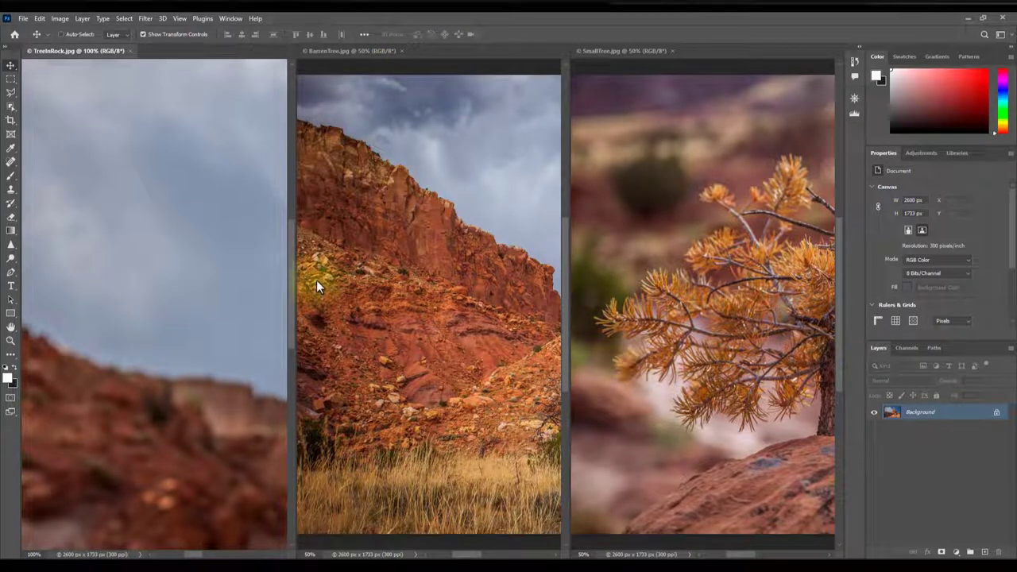
click(10, 340)
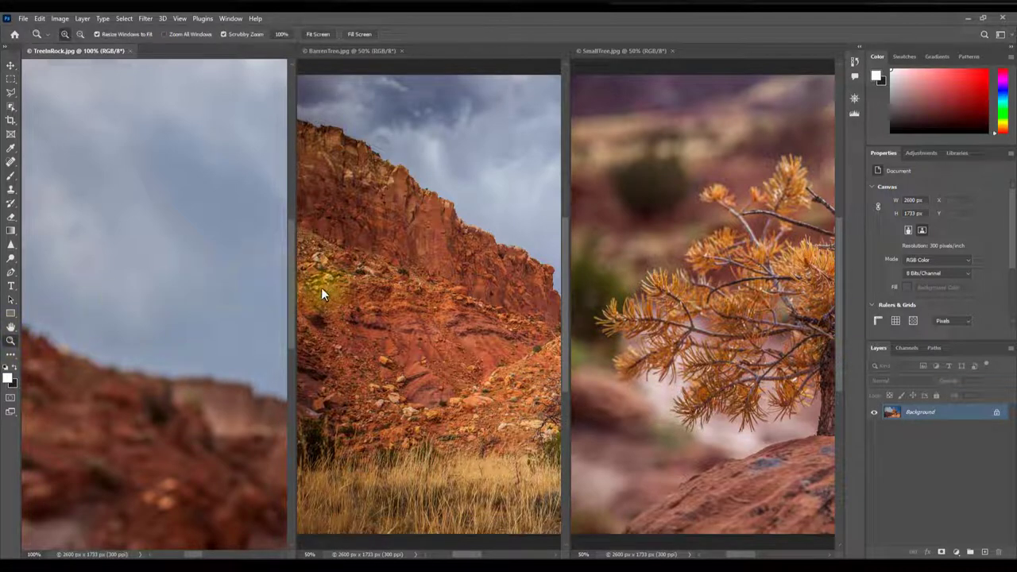
- Enable Zoom All Windows, scrubby-zoom all photos in on BarrenTree's cliff, then two steps back out
click(171, 35)
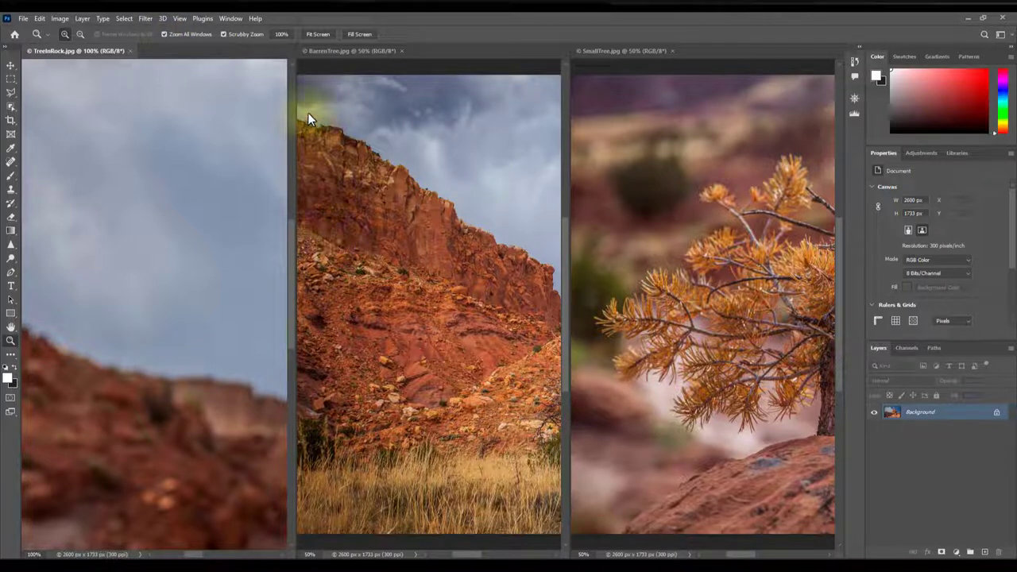
click(411, 212)
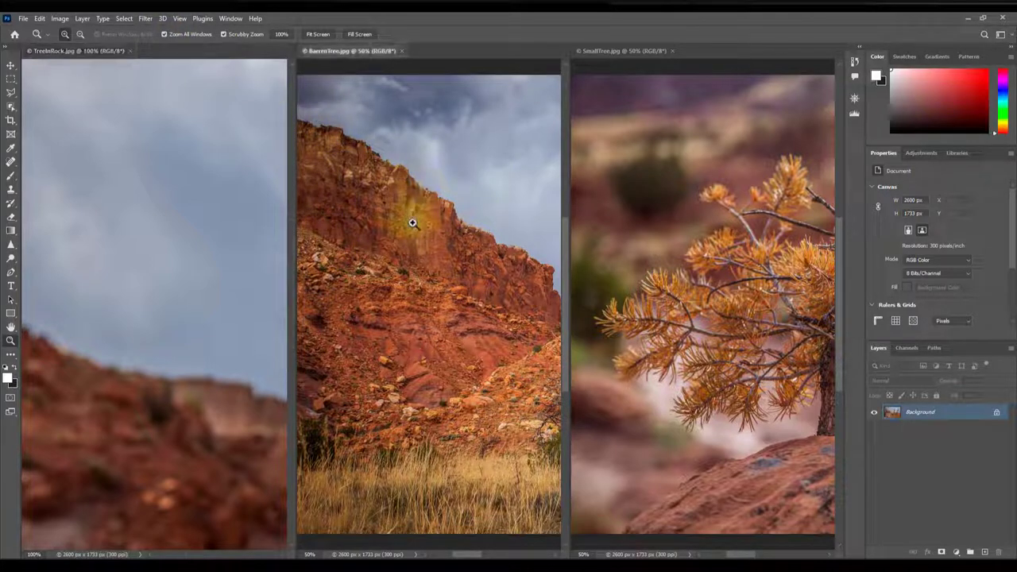
mouse_move(411, 276)
mouse_down()
mouse_move(414, 260)
mouse_move(413, 268)
mouse_up()
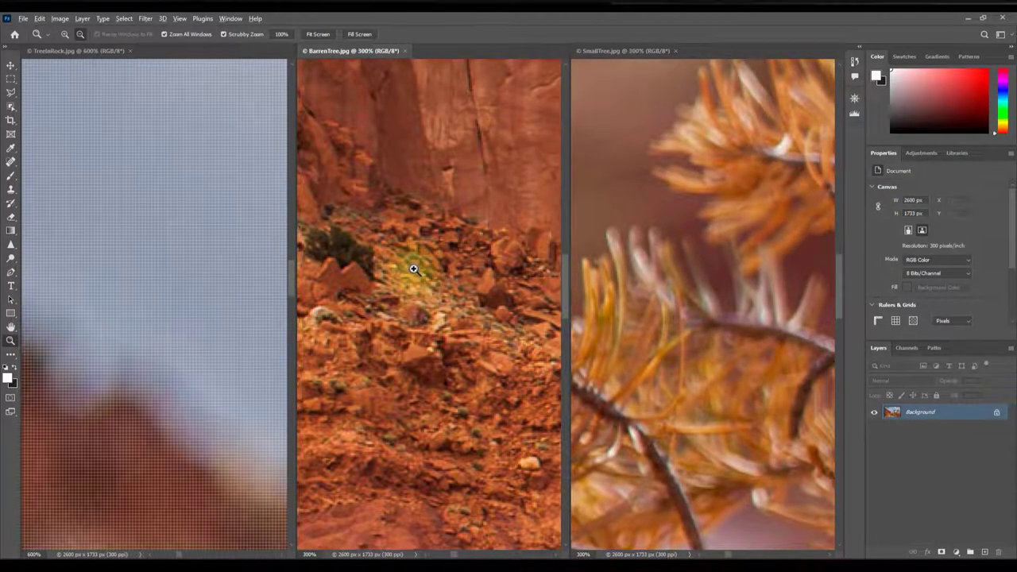
alt+click(413, 268)
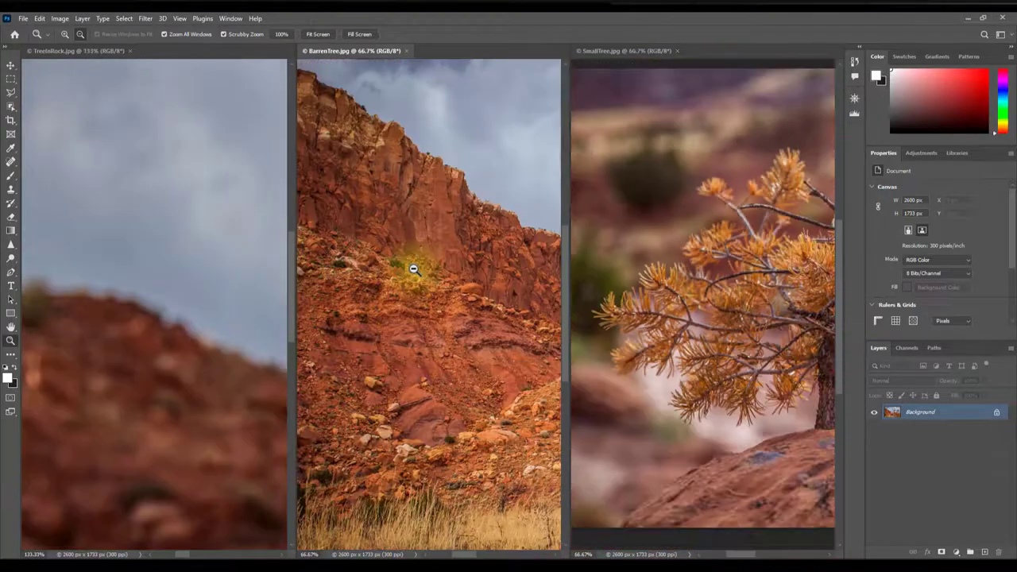
alt+click(413, 269)
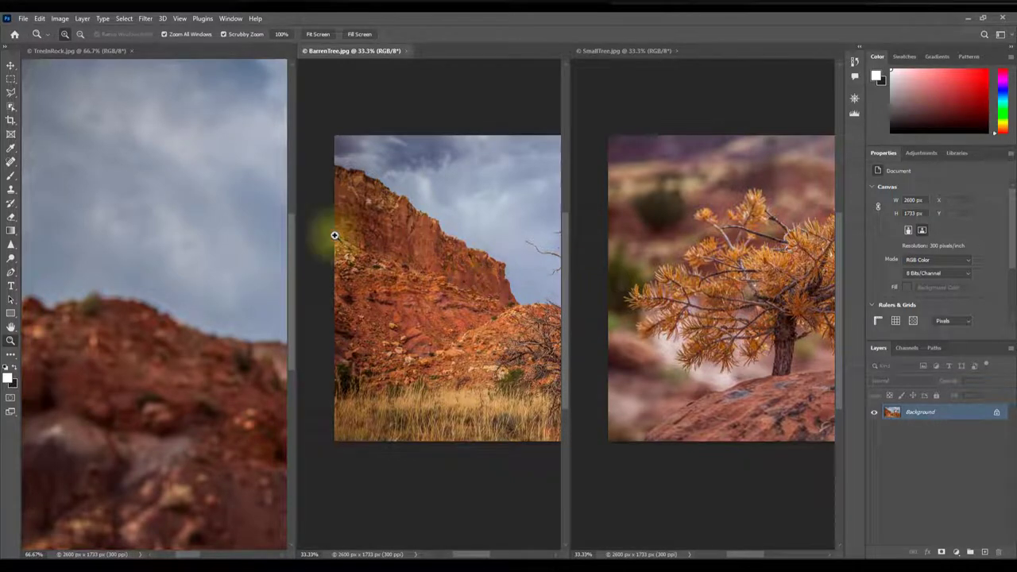
- Match TreeInRock's zoom to the other photos at 33.3% with Window > Arrange > Match Zoom
click(230, 20)
click(231, 21)
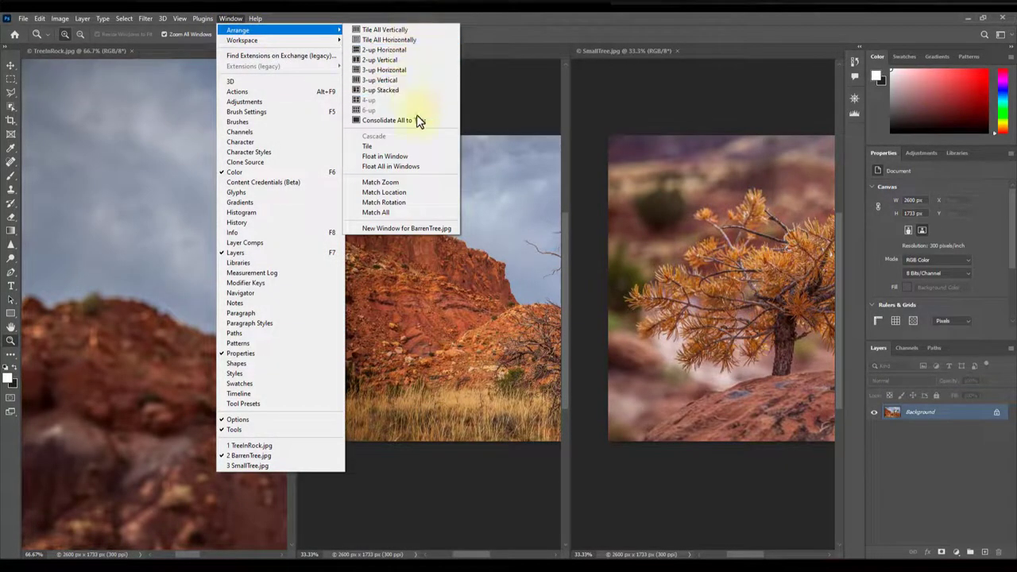
mouse_move(238, 31)
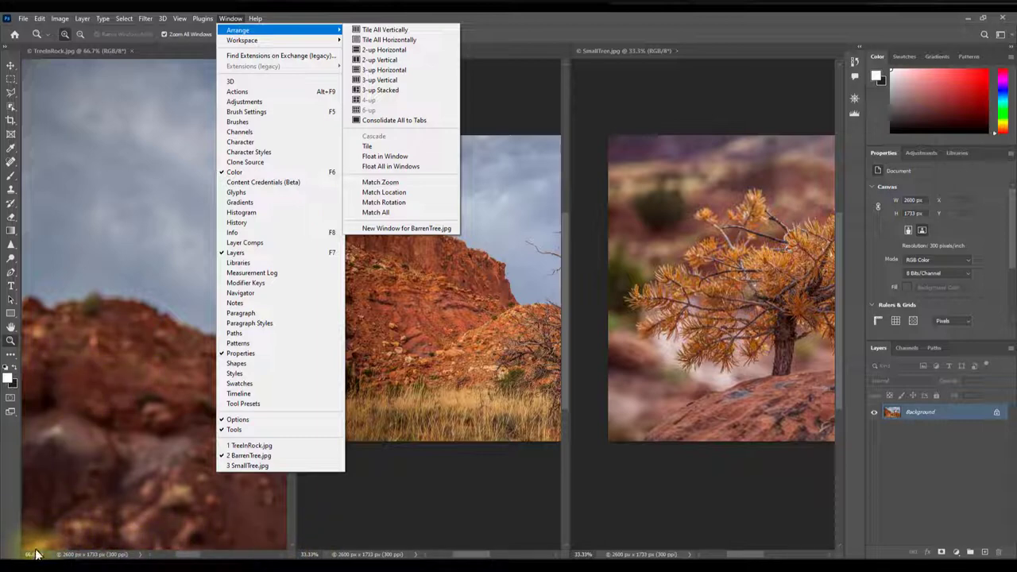
click(375, 183)
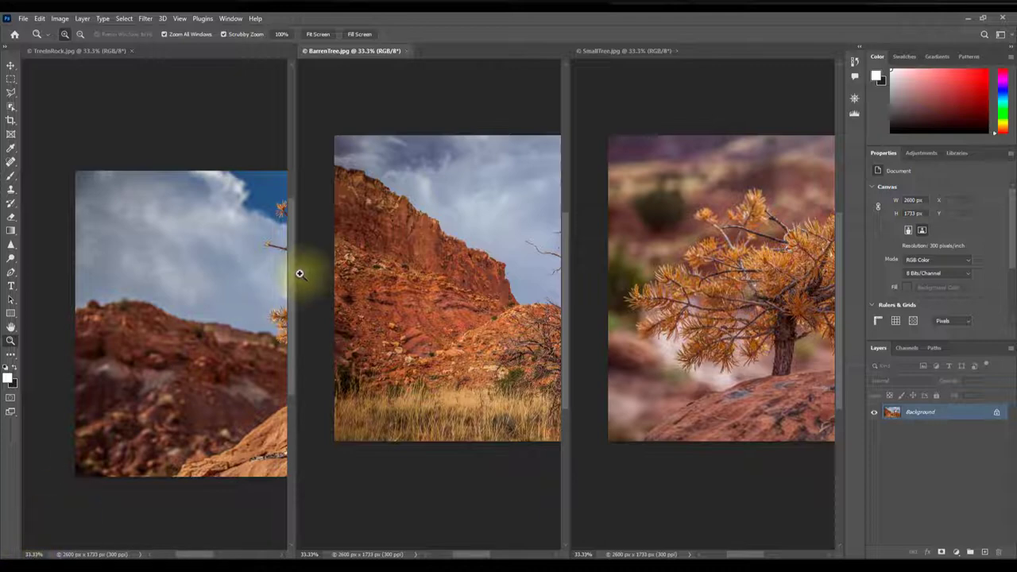
click(230, 19)
mouse_move(239, 30)
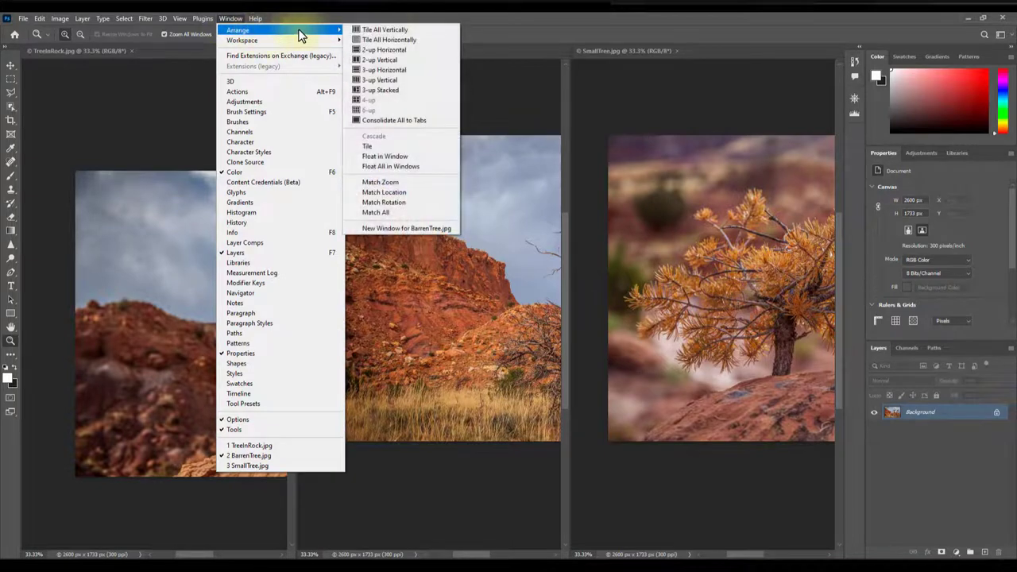
- Consolidate all three photos into tabs and zoom BarrenTree to 50%
click(399, 122)
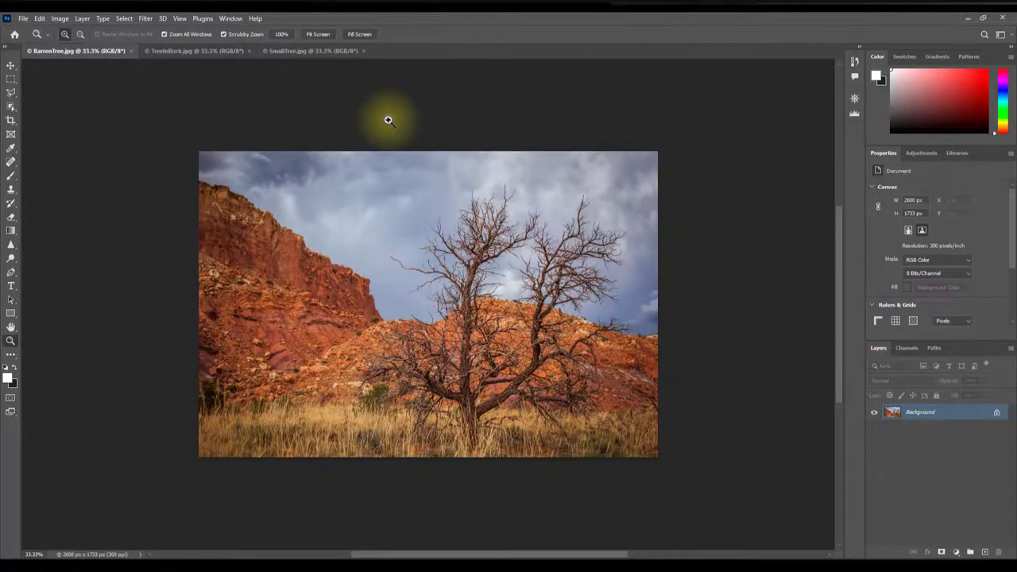
click(388, 120)
key(v)
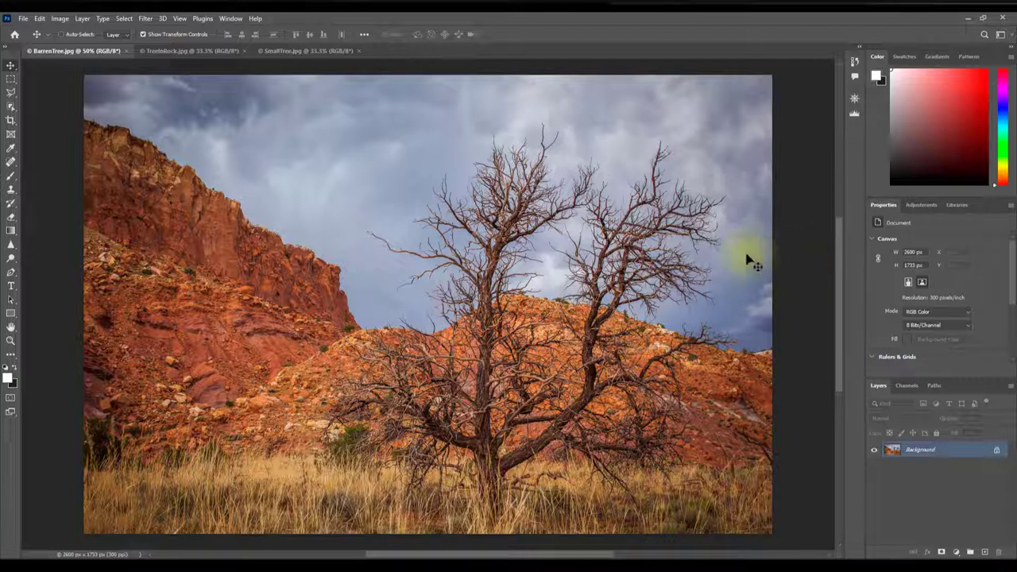
- Show BarrenTree in Full Screen Mode with Menu Bar, hiding the document tabs
click(11, 414)
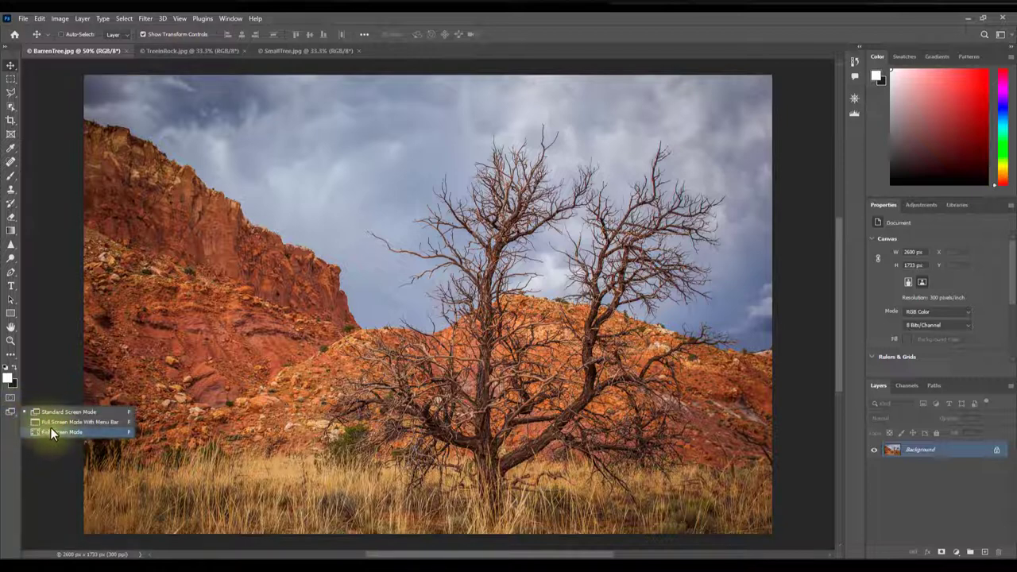
click(578, 33)
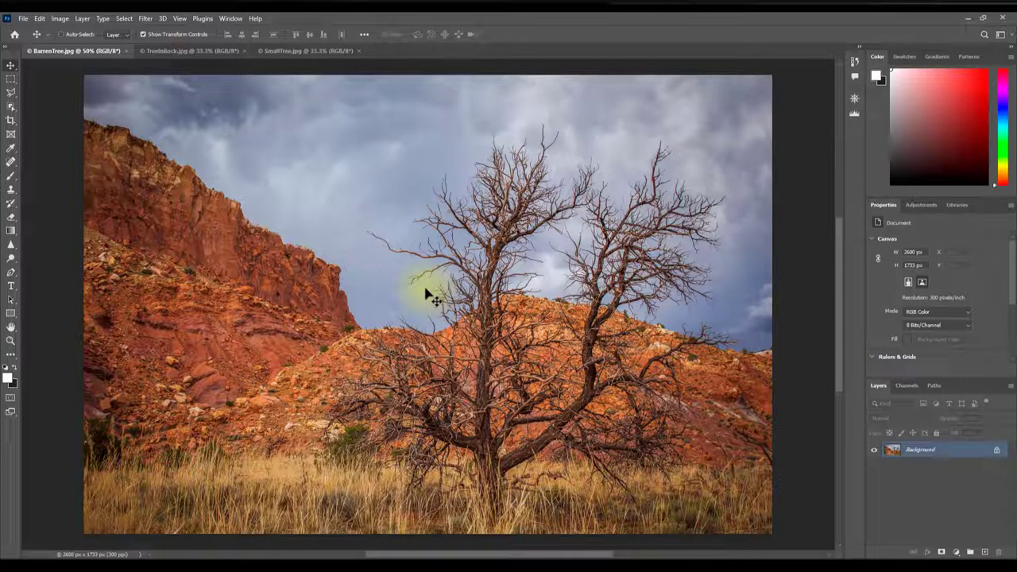
key(f)
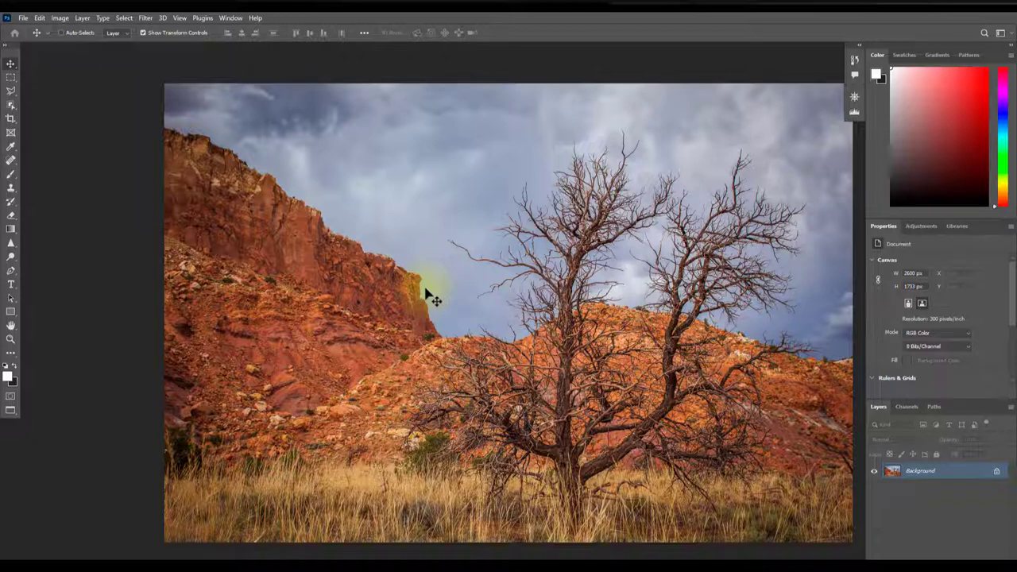
- Show BarrenTree in black Full Screen Mode, fitted on screen with Ctrl+0
key(f)
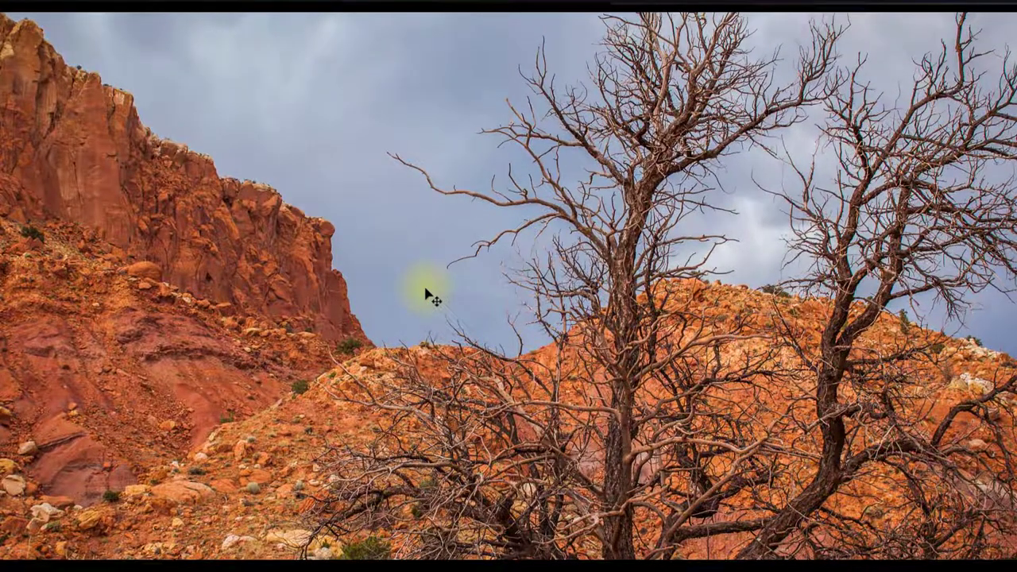
key(ctrl+0)
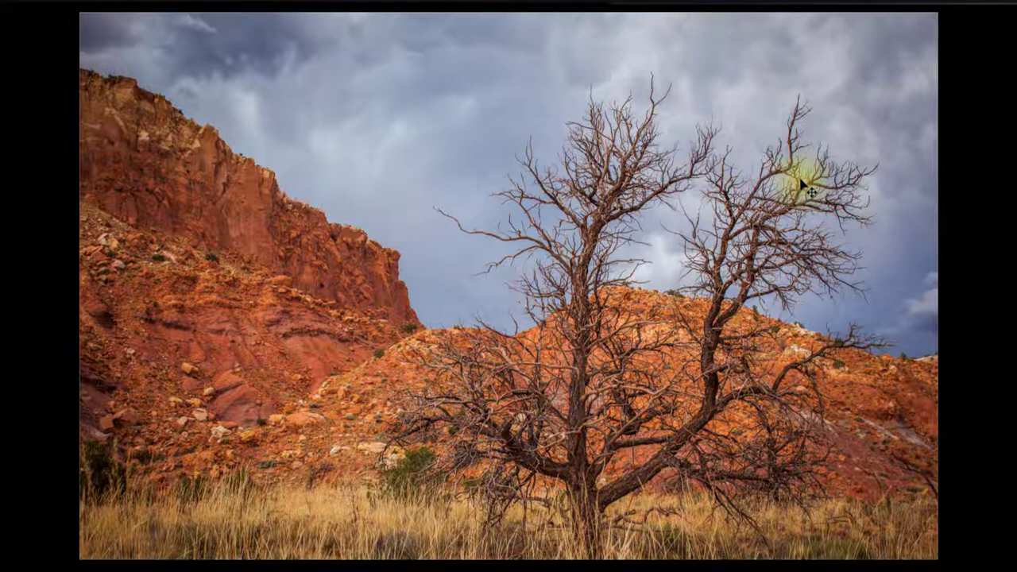
- Toggle BarrenTree between black full screen and standard mode with F, then hide and restore panels with Tab
key(f)
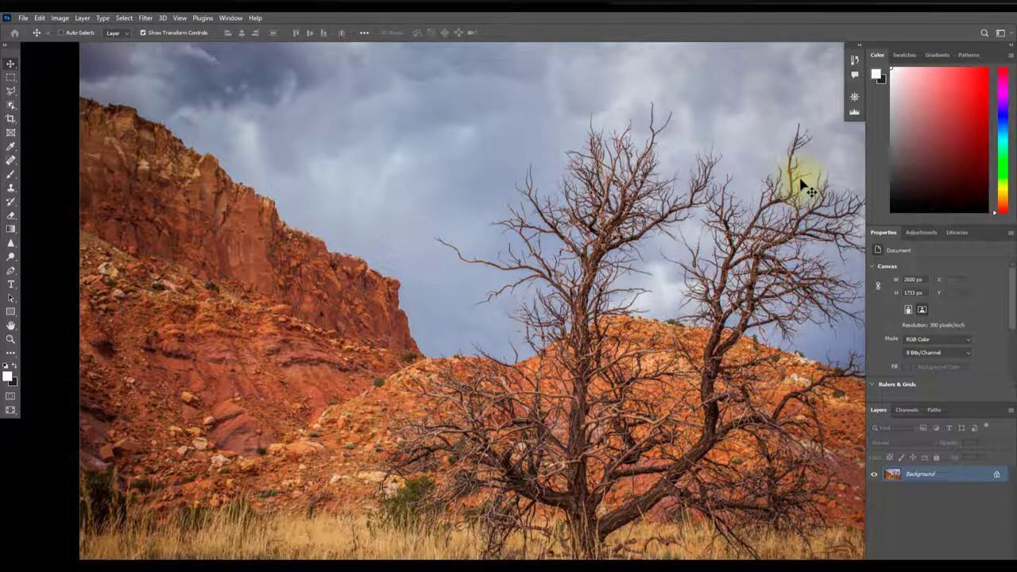
key(f)
key(f)
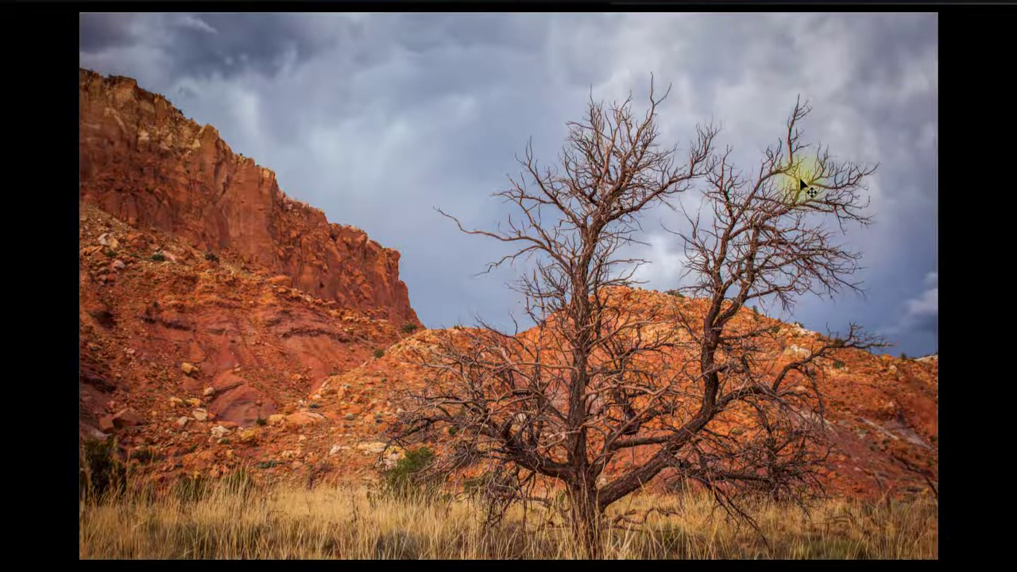
key(f)
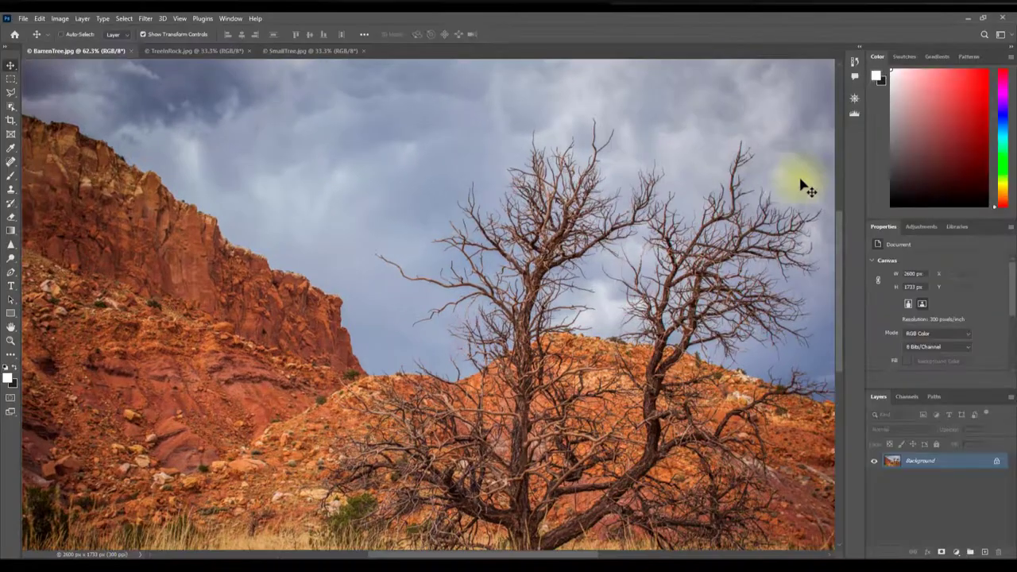
key(Tab)
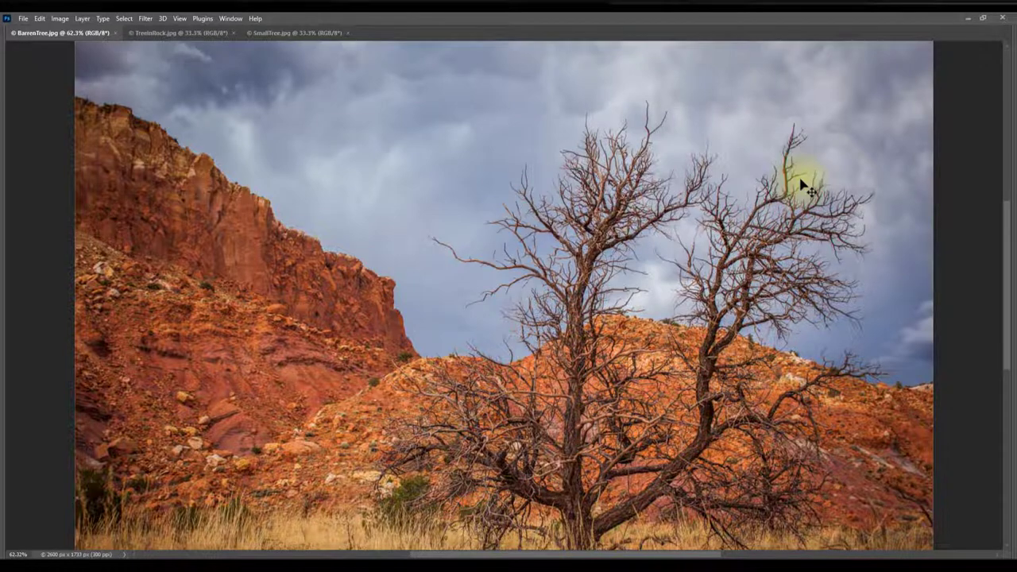
key(Tab)
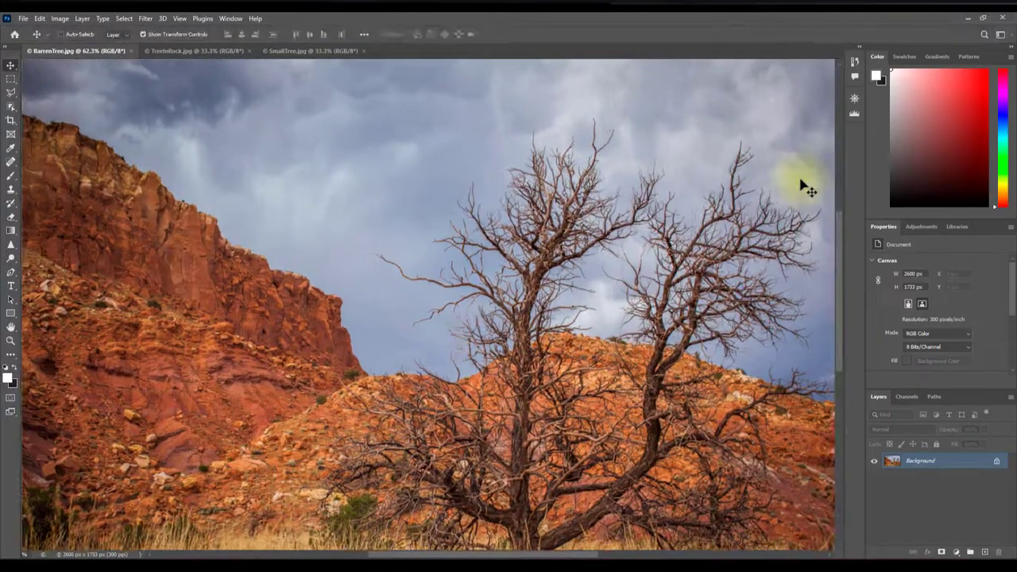